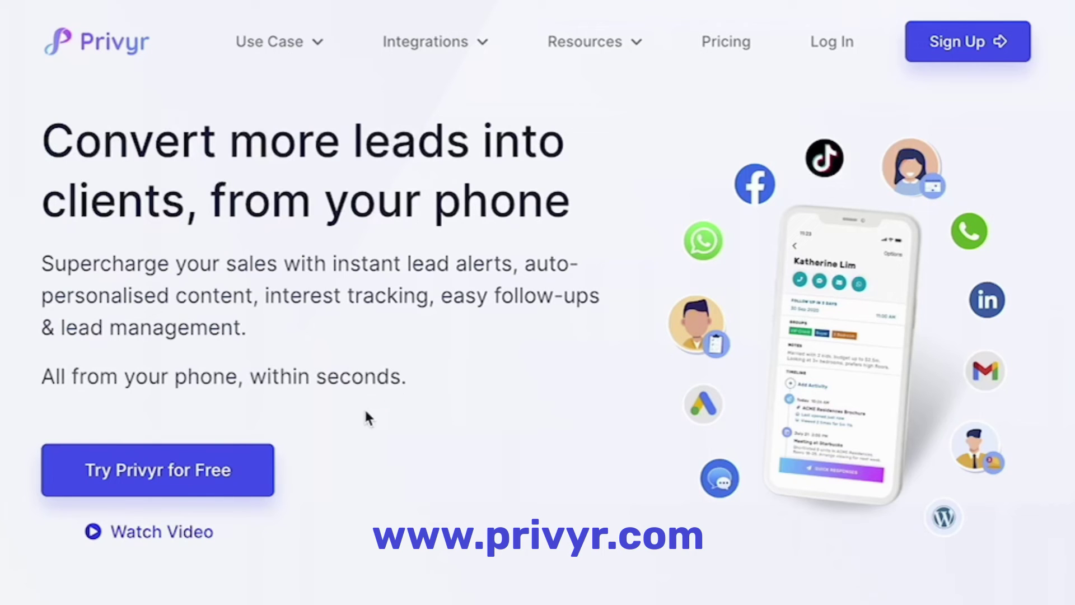
Step: Check the Contact Information form in Google Forms and return to Privyr to open its Integrations page
{"action": "left_click", "coordinate": [253, 455]}
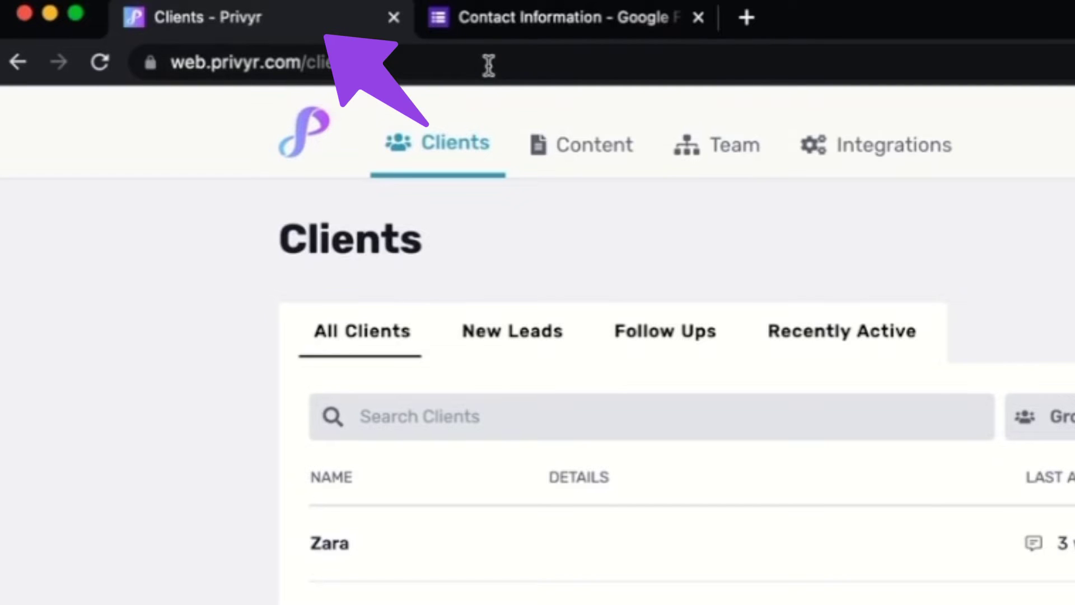
{"action": "left_click", "coordinate": [479, 21]}
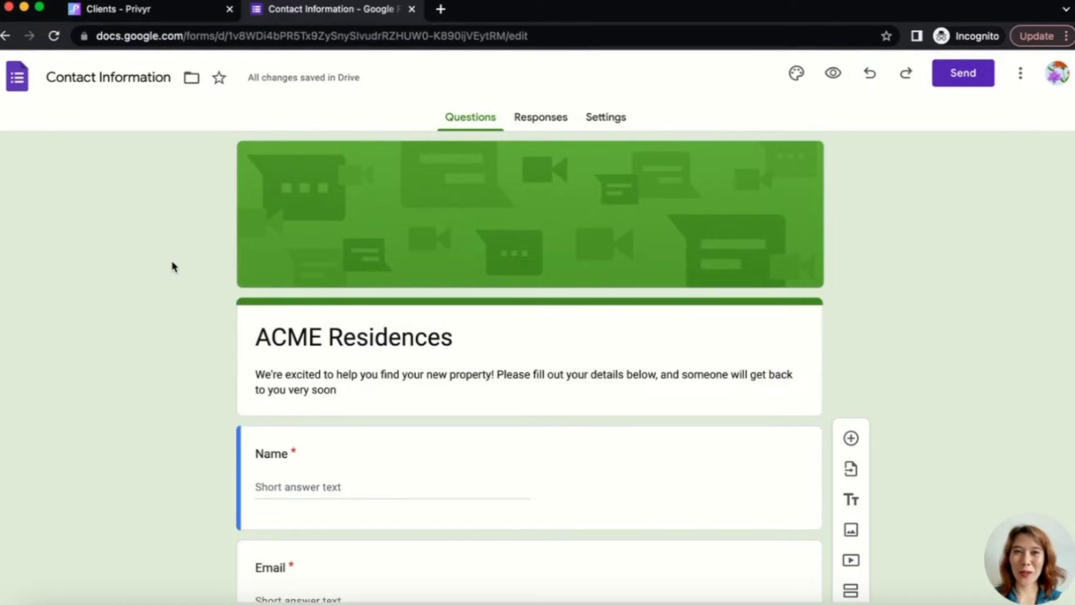
{"action": "left_click", "coordinate": [134, 13]}
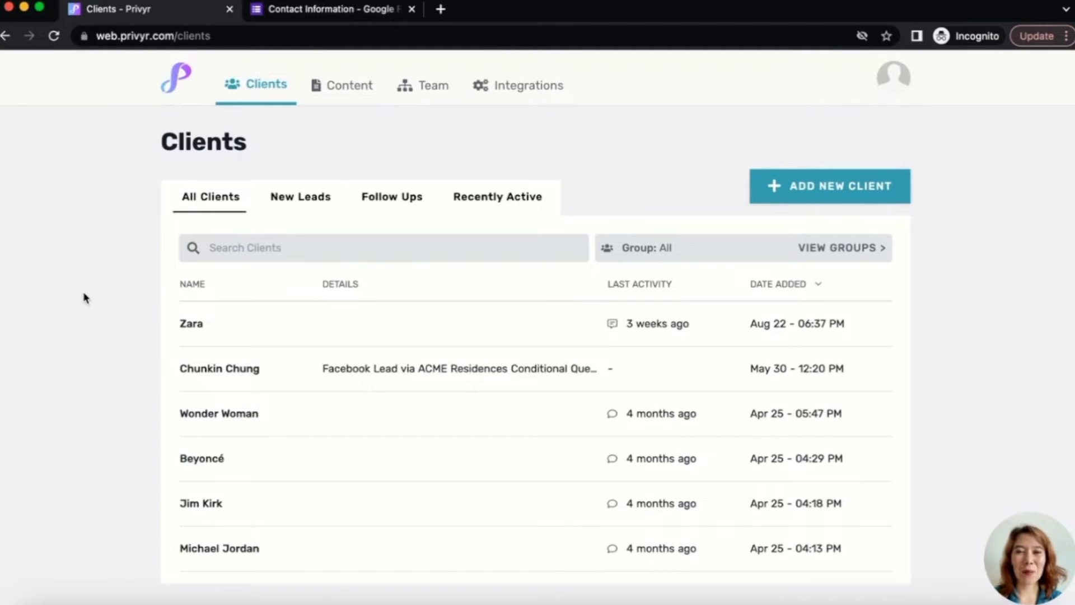
{"action": "left_click", "coordinate": [546, 100]}
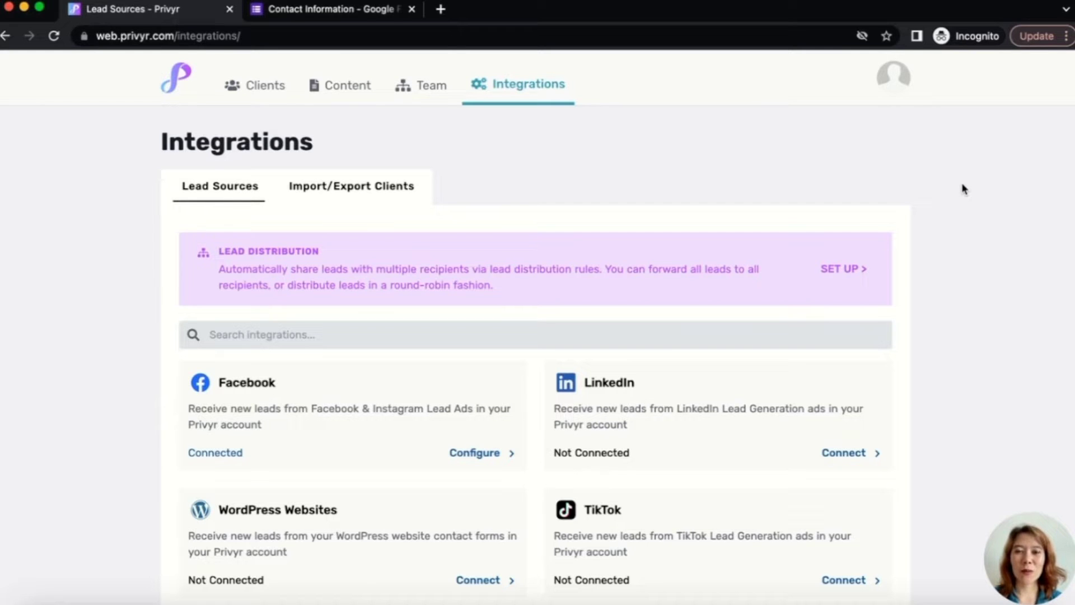
Step: Browse both pages of lead source integrations and open the configuration of the Google Forms integration
{"action": "scroll", "coordinate": [964, 189], "scroll_direction": "down", "scroll_amount": 4}
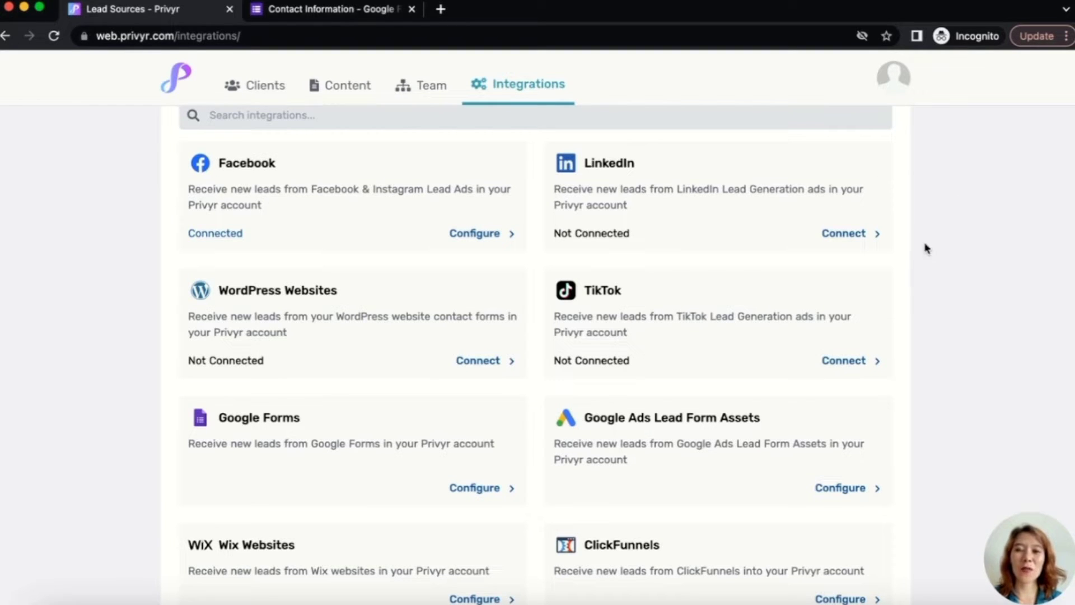
{"action": "scroll", "coordinate": [915, 289], "scroll_direction": "down", "scroll_amount": 15}
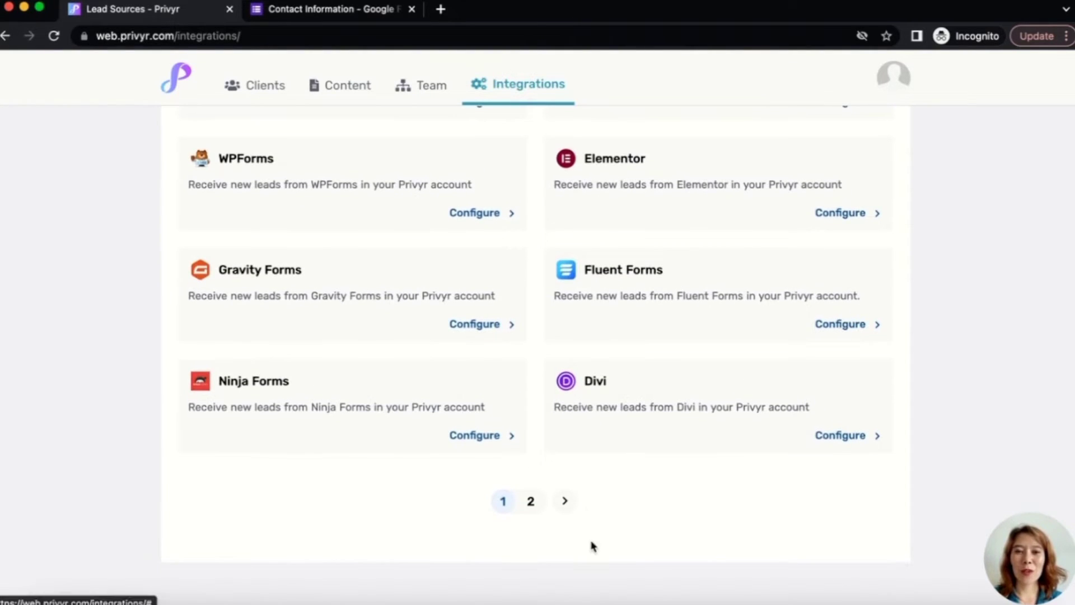
{"action": "left_click", "coordinate": [530, 482]}
{"action": "scroll", "coordinate": [959, 370], "scroll_direction": "down", "scroll_amount": 8}
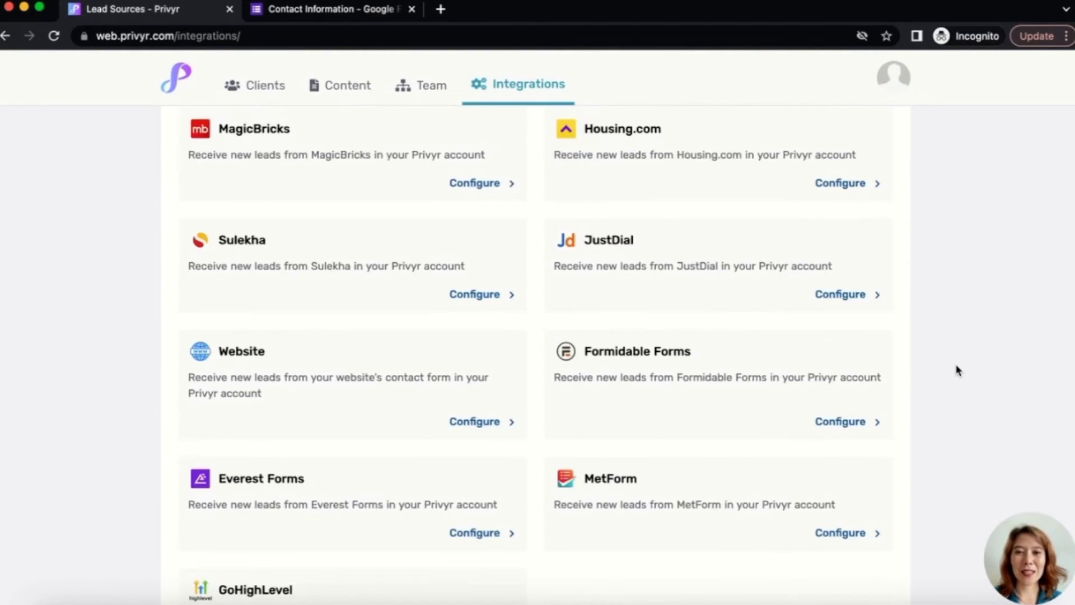
{"action": "scroll", "coordinate": [959, 370], "scroll_direction": "down", "scroll_amount": 4}
{"action": "left_click", "coordinate": [536, 498]}
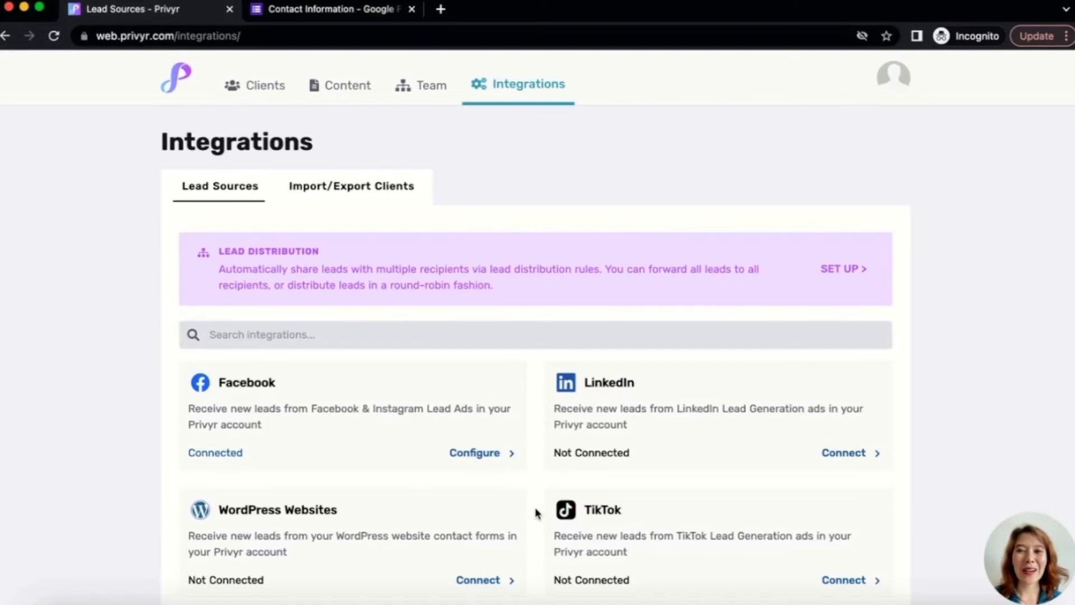
{"action": "scroll", "coordinate": [532, 459], "scroll_direction": "down", "scroll_amount": 6}
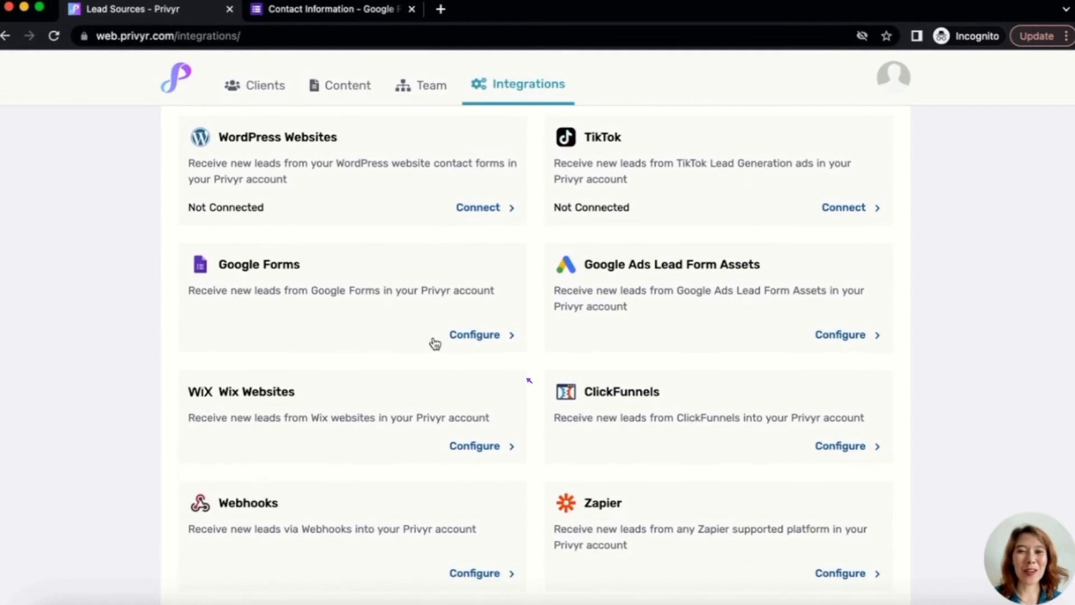
{"action": "left_click", "coordinate": [483, 338]}
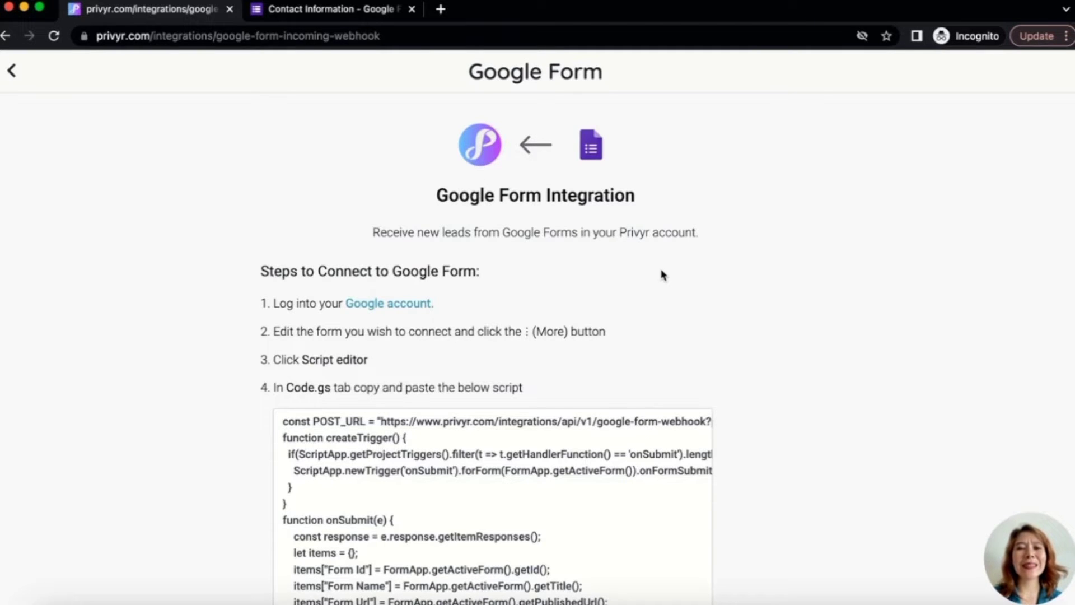
Step: Copy the entire integration script from step 4 of the Google Form connection instructions
{"action": "scroll", "coordinate": [679, 307], "scroll_direction": "down", "scroll_amount": 10}
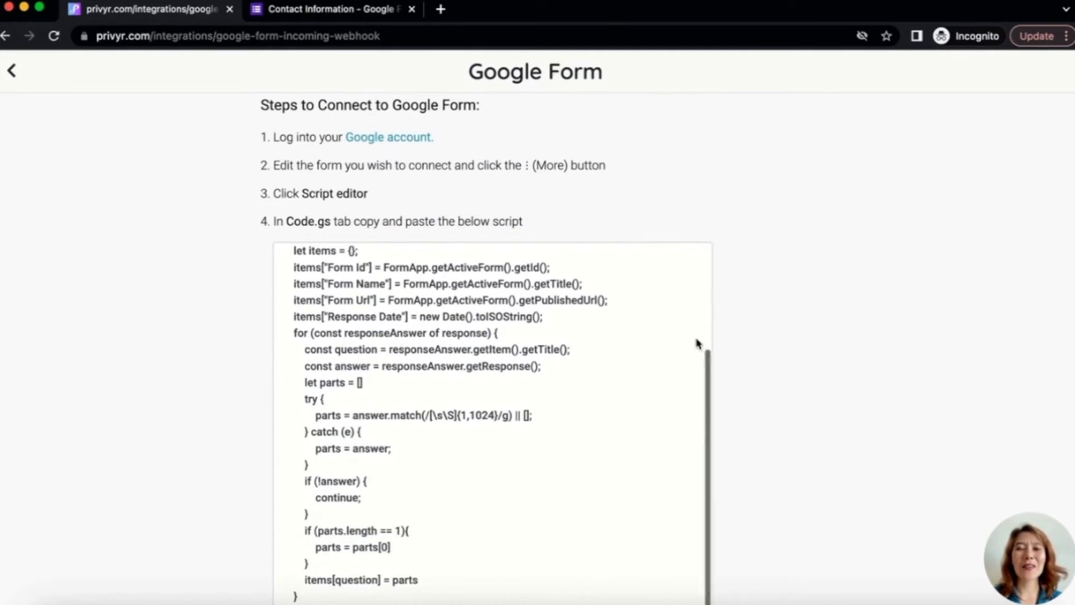
{"action": "scroll", "coordinate": [682, 391], "scroll_direction": "up", "scroll_amount": 5}
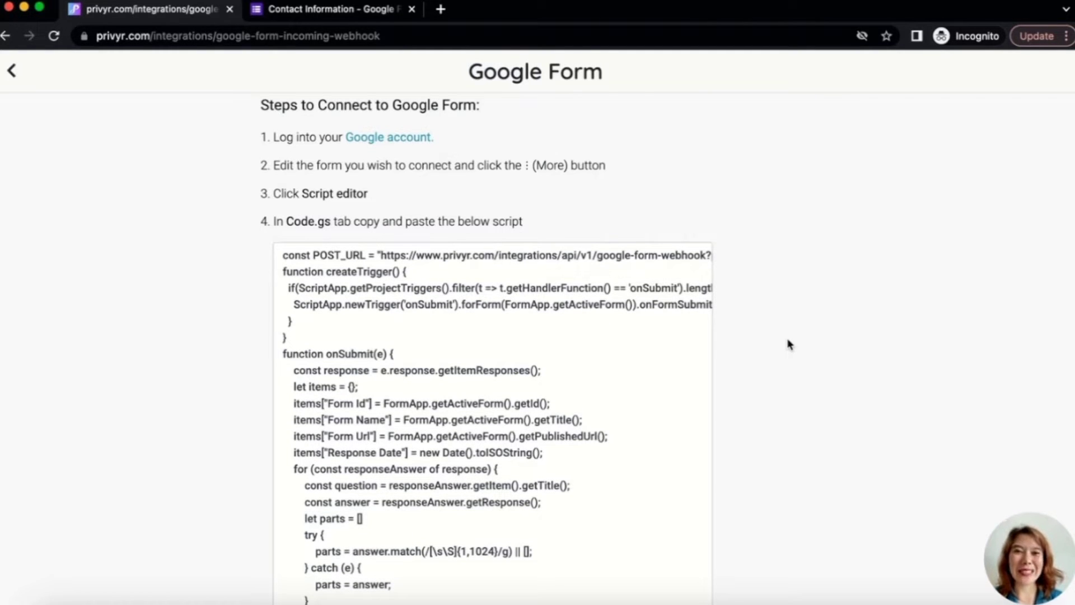
{"action": "scroll", "coordinate": [821, 343], "scroll_direction": "down", "scroll_amount": 3}
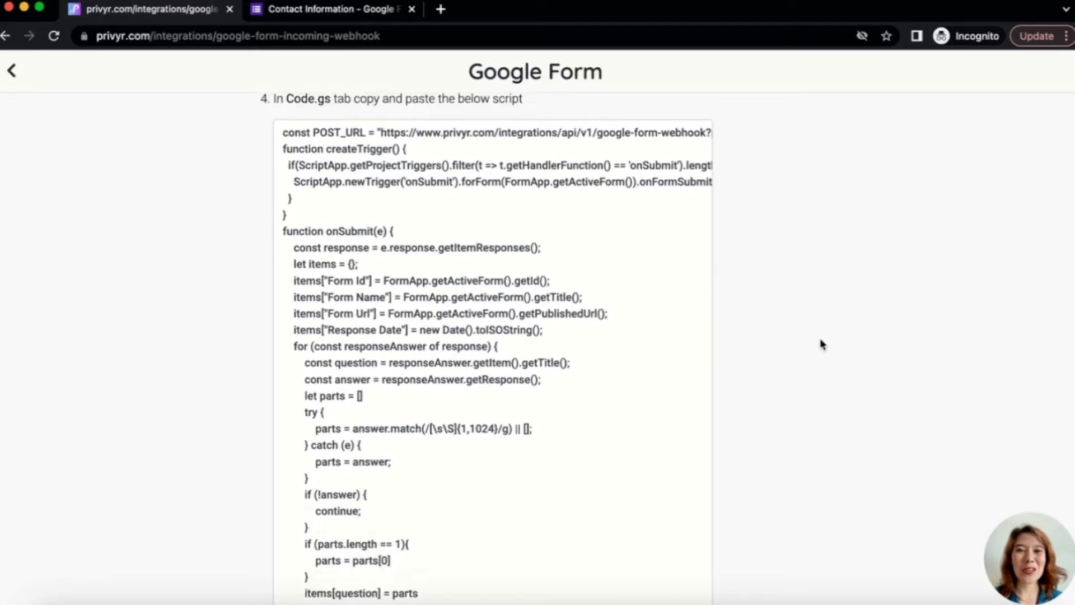
{"action": "left_click", "coordinate": [518, 312]}
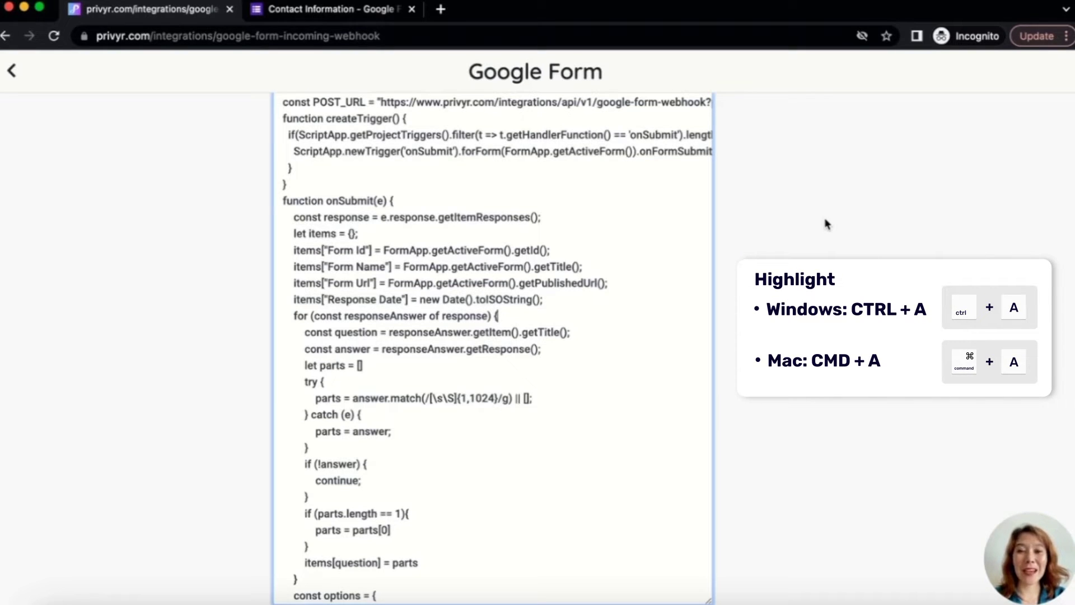
{"action": "key", "text": "super+a"}
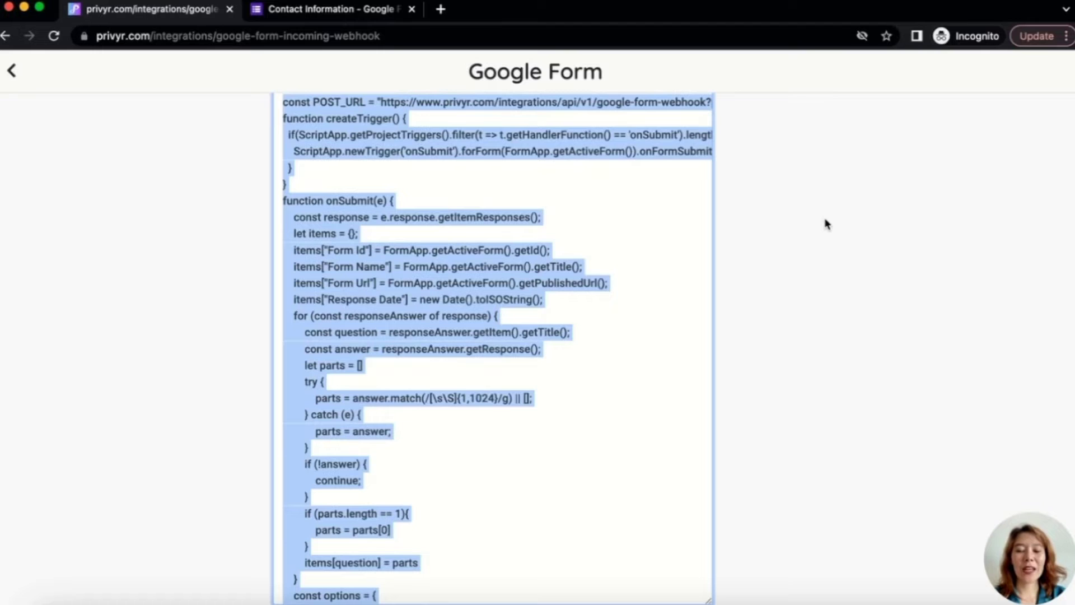
{"action": "key", "text": "super+c"}
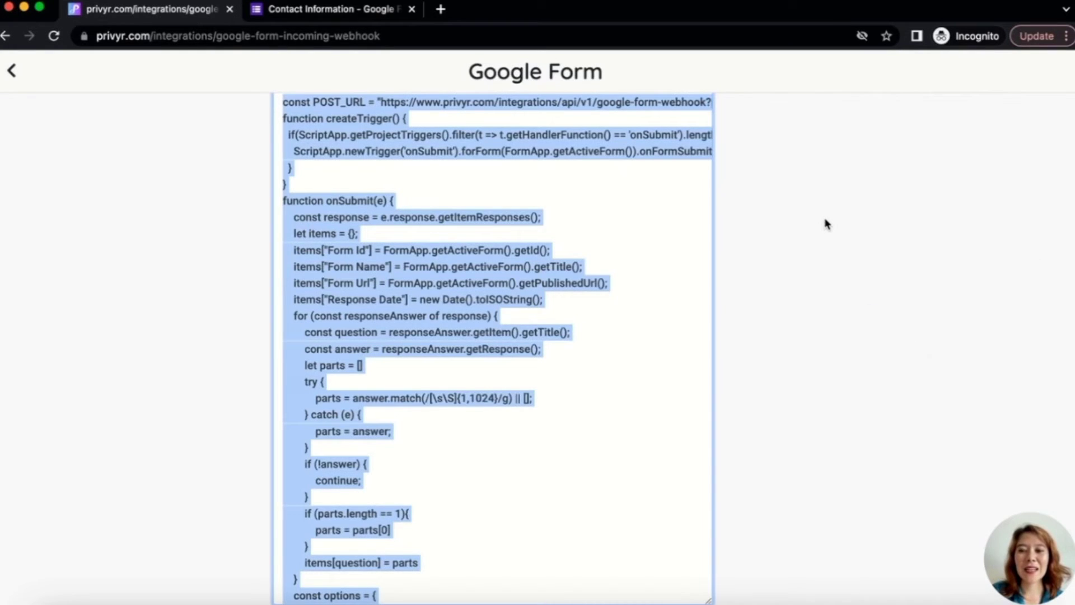
Step: Clear the script box, return to the lead sources list and reopen the Google Forms integration's configuration
{"action": "key", "text": "BackSpace"}
{"action": "scroll", "coordinate": [782, 187], "scroll_direction": "up", "scroll_amount": 3}
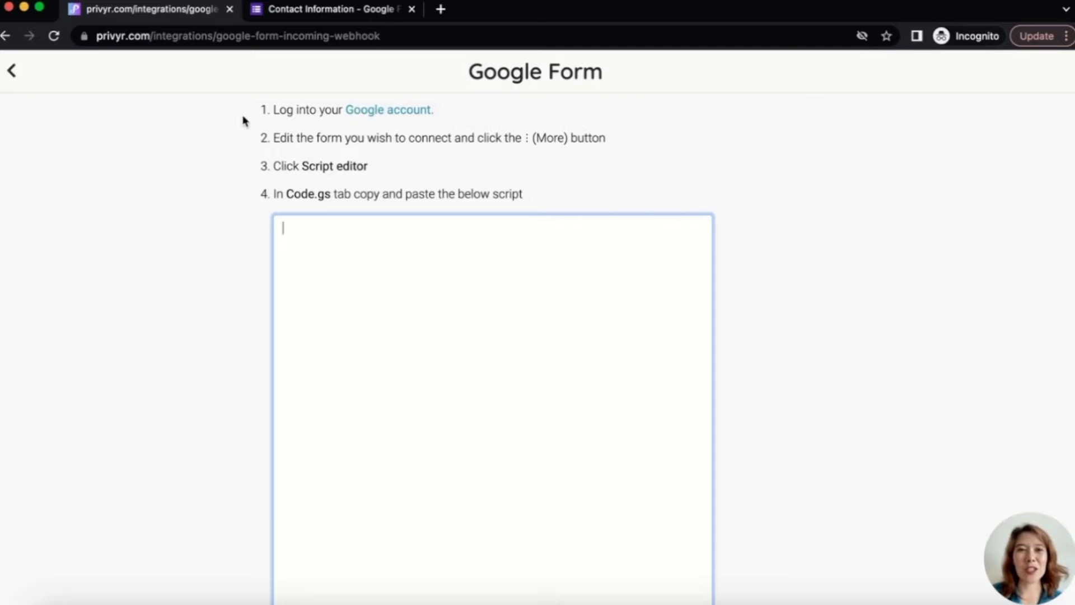
{"action": "left_click", "coordinate": [11, 76]}
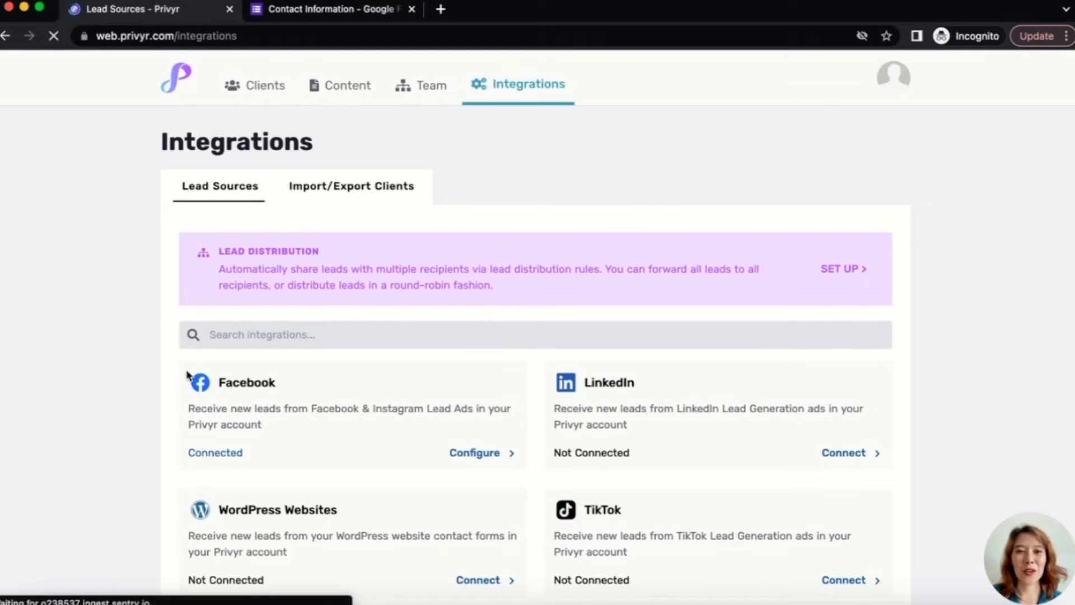
{"action": "scroll", "coordinate": [192, 372], "scroll_direction": "down", "scroll_amount": 4}
{"action": "left_click", "coordinate": [482, 481]}
Step: Cut the entire integration script out of the script box on the Google Form integration page
{"action": "scroll", "coordinate": [644, 350], "scroll_direction": "down", "scroll_amount": 5}
{"action": "left_click", "coordinate": [548, 314]}
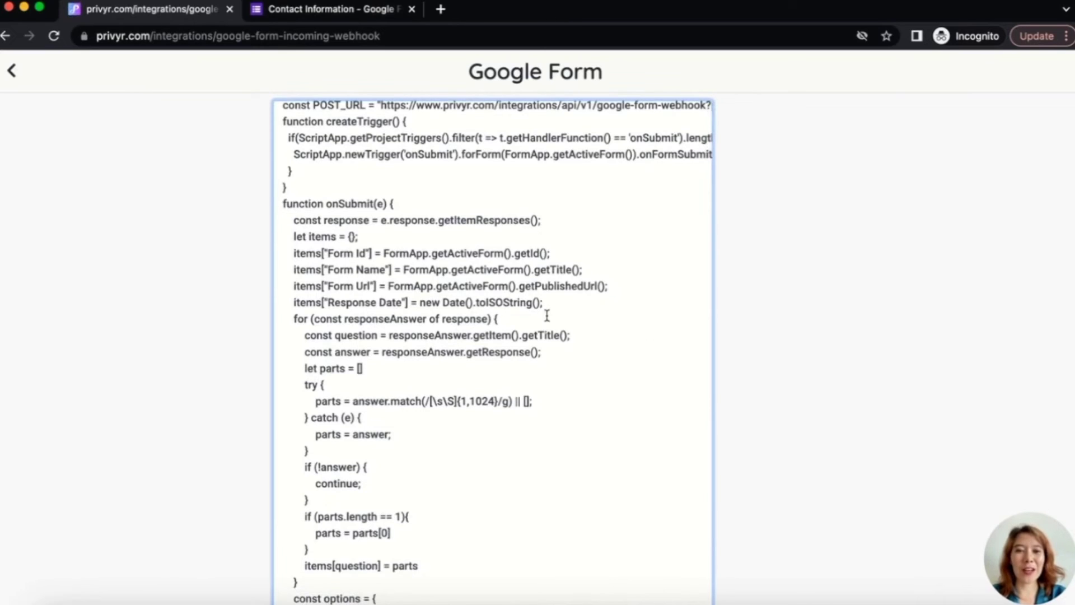
{"action": "key", "text": "super+a"}
{"action": "key", "text": "super+x"}
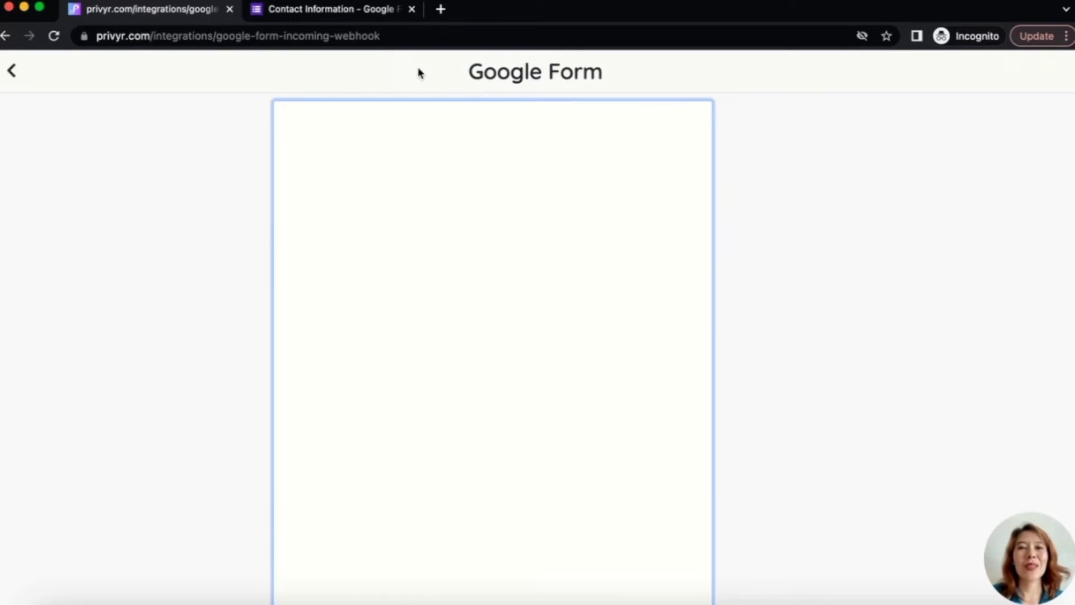
Step: Switch to the Contact Information form in Google Forms and open its script editor
{"action": "left_click", "coordinate": [380, 16]}
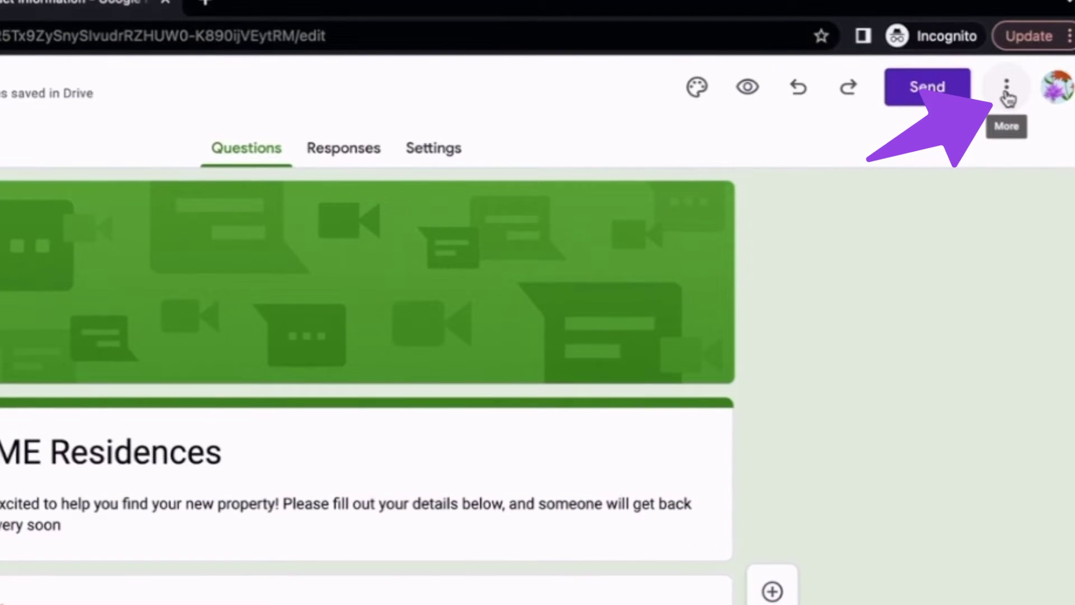
{"action": "left_click", "coordinate": [1006, 93]}
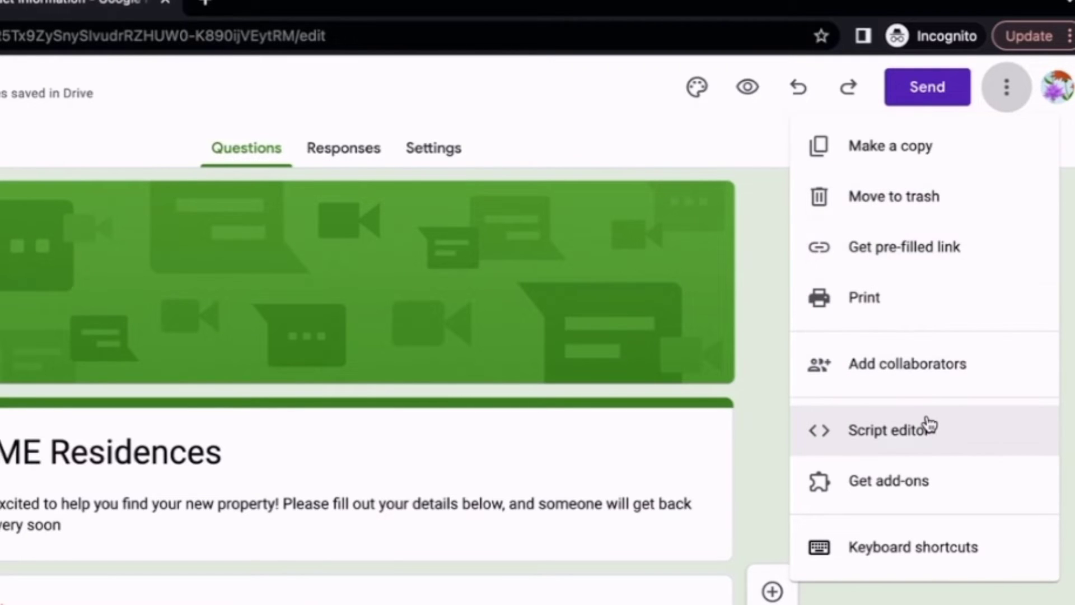
{"action": "left_click", "coordinate": [887, 439]}
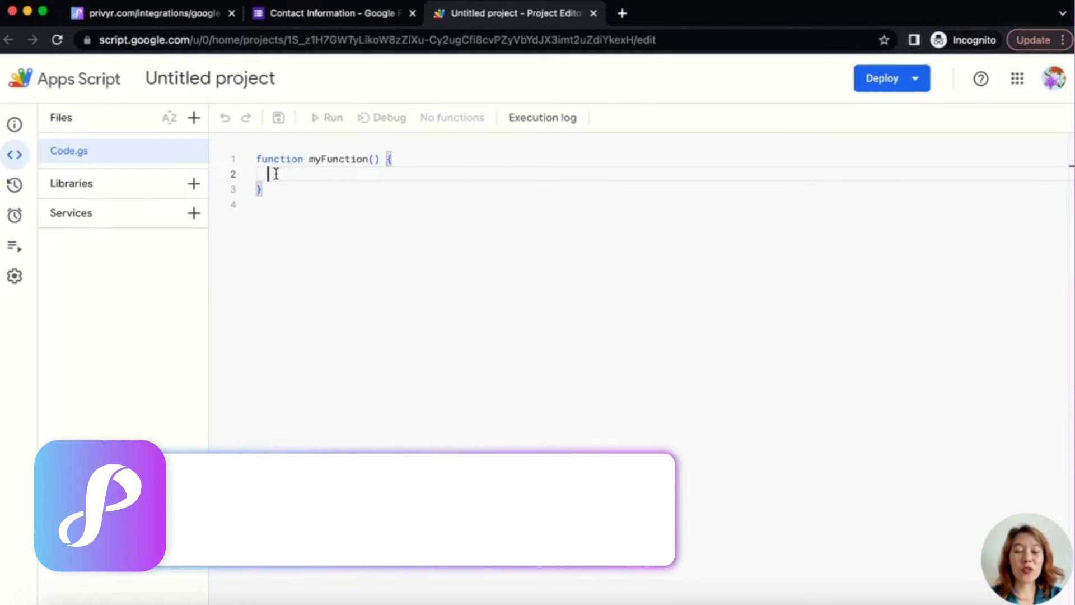
Step: Replace all the default code in Code.gs with the Privyr integration script from the clipboard
{"action": "key", "text": "super+a"}
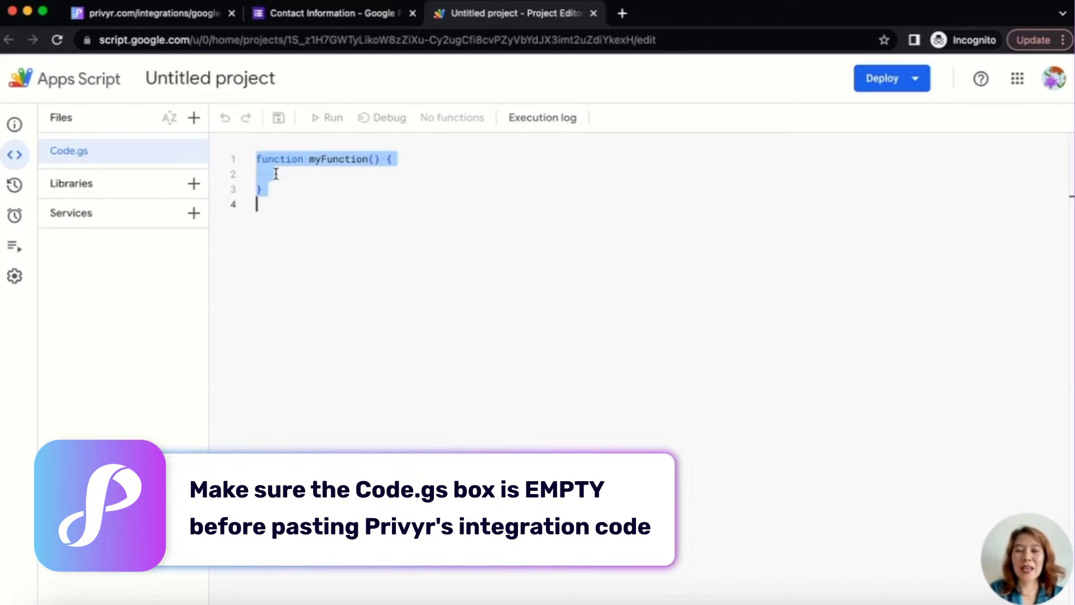
{"action": "key", "text": "BackSpace"}
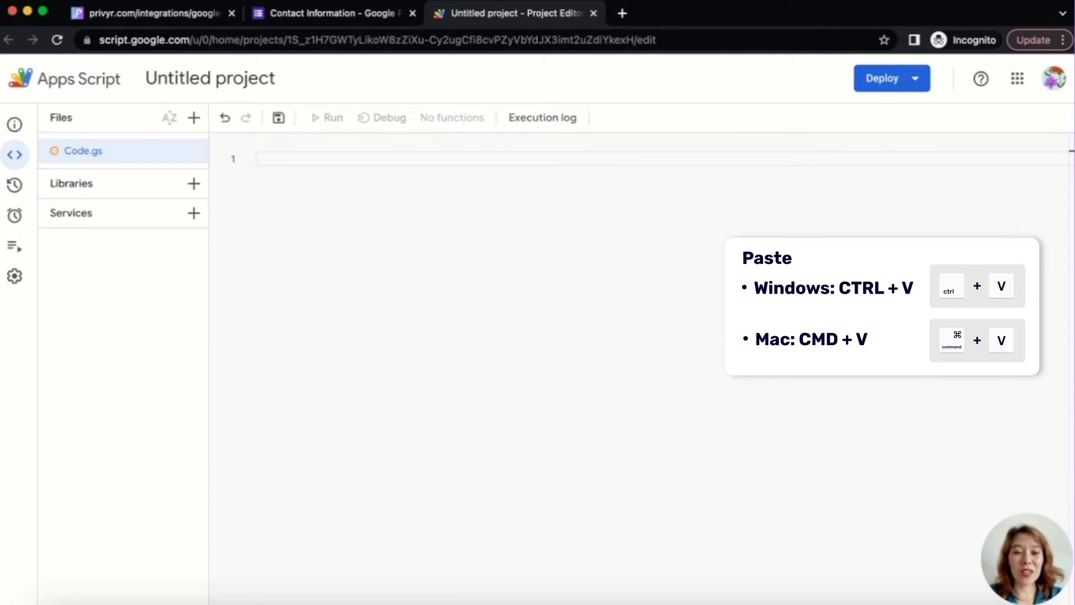
{"action": "key", "text": "super+v"}
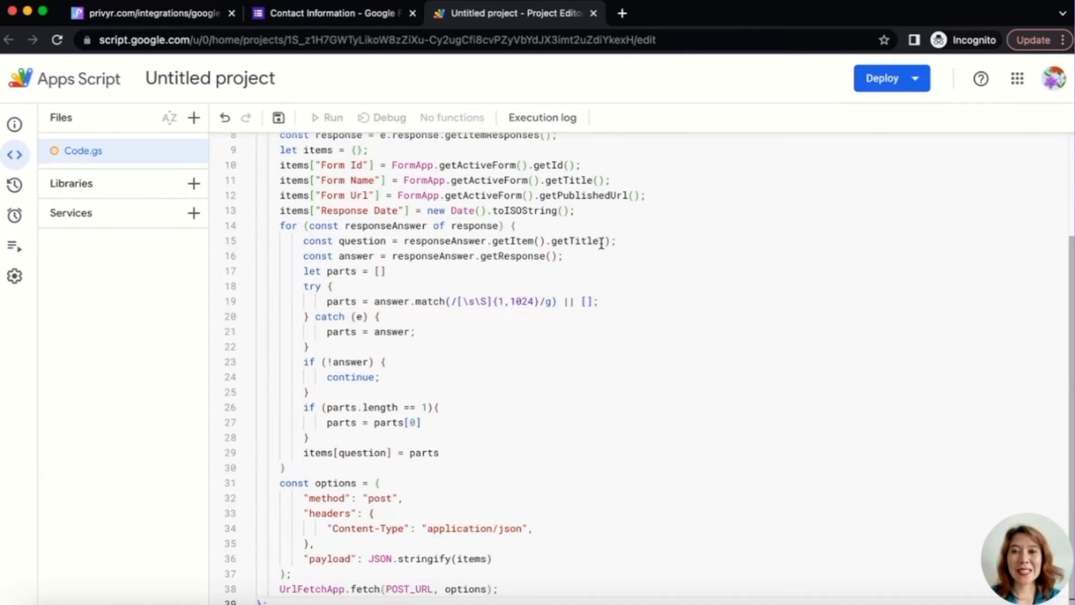
Step: Create a new deployment of the script as a Web app, keeping the default execution and access settings
{"action": "left_click", "coordinate": [901, 90]}
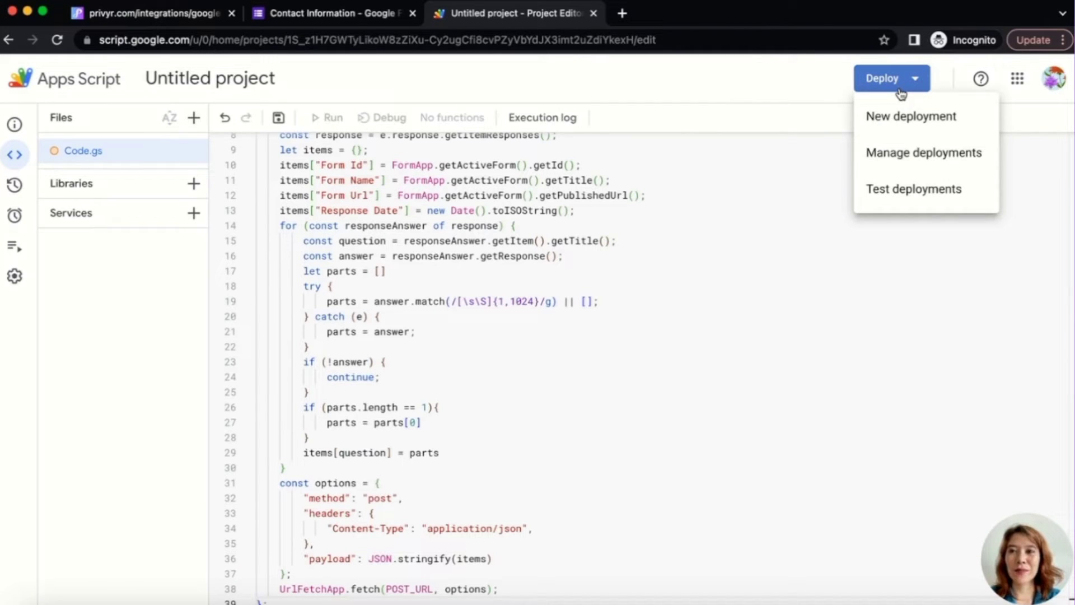
{"action": "left_click", "coordinate": [909, 119]}
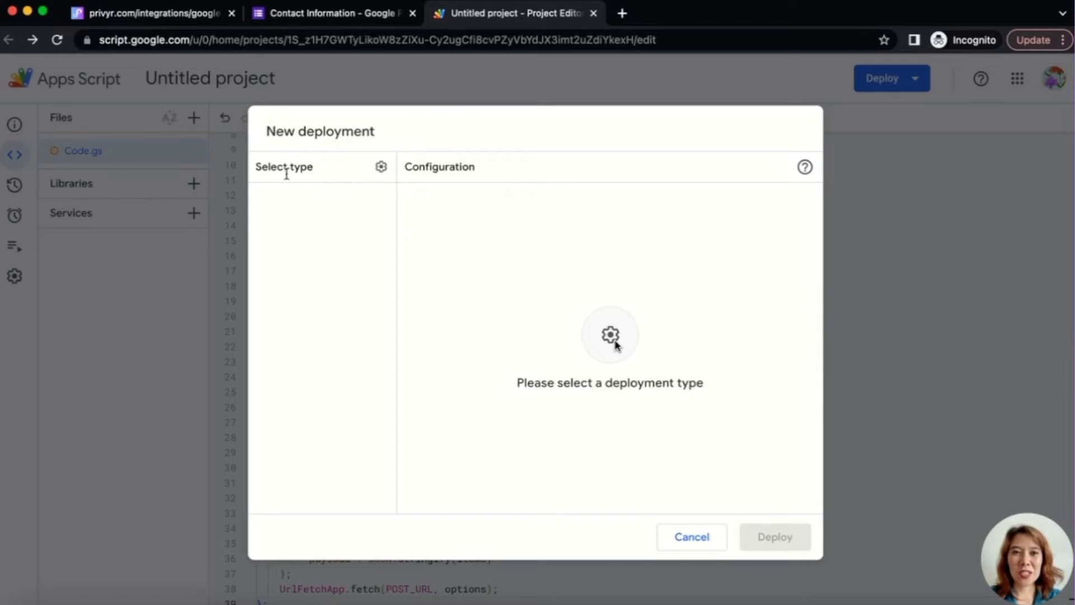
{"action": "left_click", "coordinate": [381, 168]}
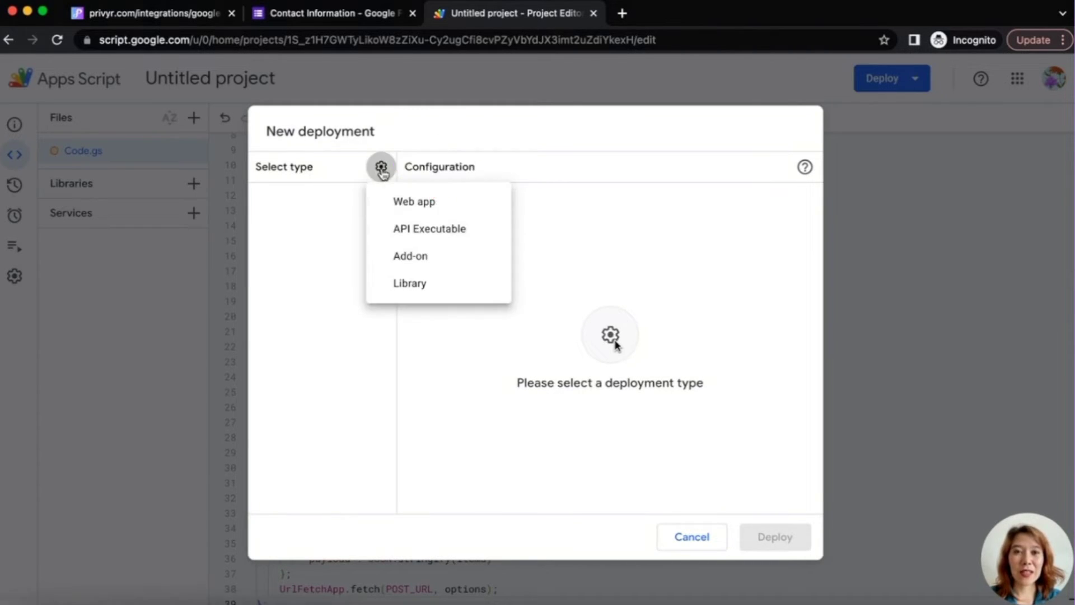
{"action": "left_click", "coordinate": [439, 203]}
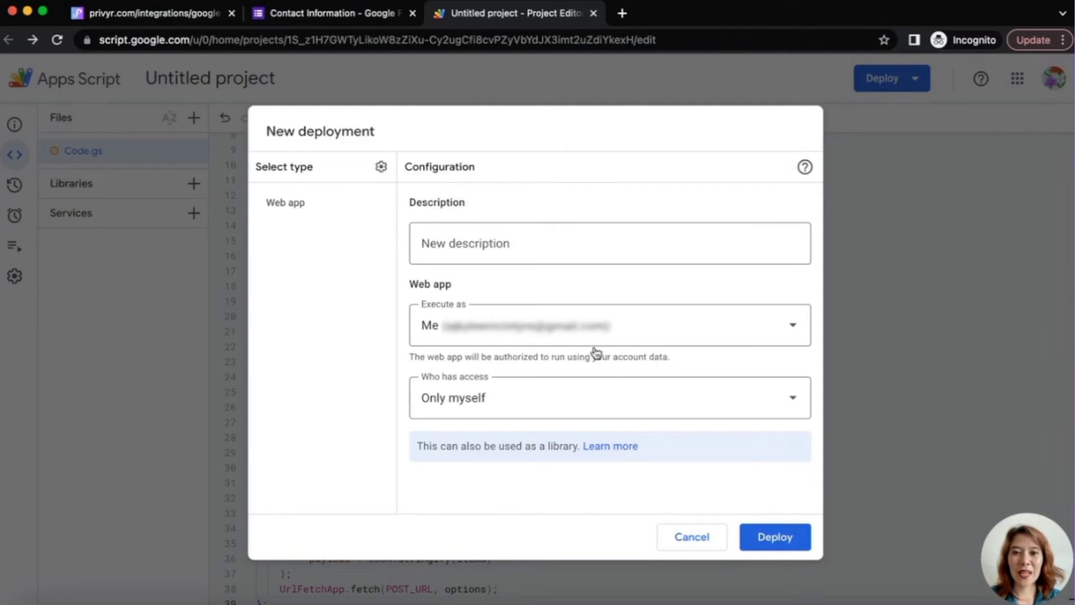
{"action": "left_click", "coordinate": [772, 539]}
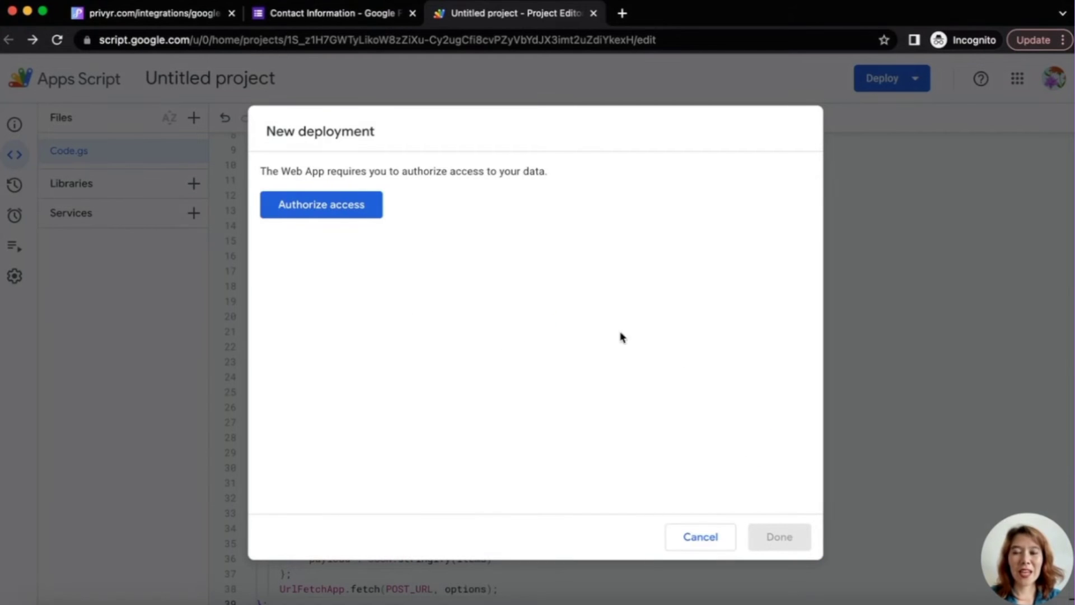
Step: Authorize the web app's access with the existing Google account, proceeding past the unverified-app warning to Untitled project and allowing the requested permissions
{"action": "left_click", "coordinate": [367, 217]}
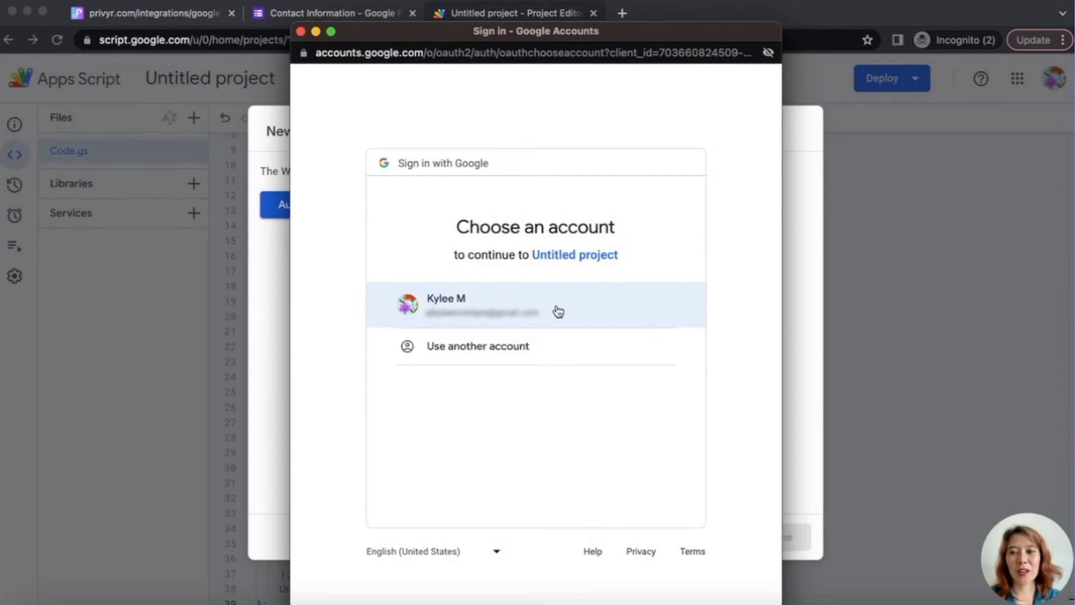
{"action": "left_click", "coordinate": [559, 312]}
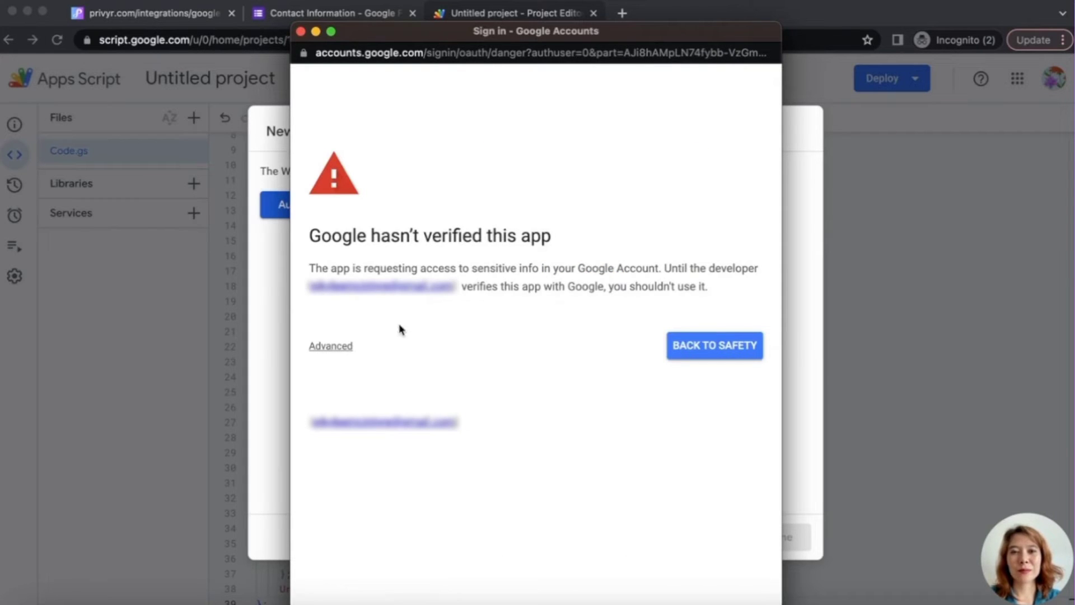
{"action": "left_click", "coordinate": [326, 347]}
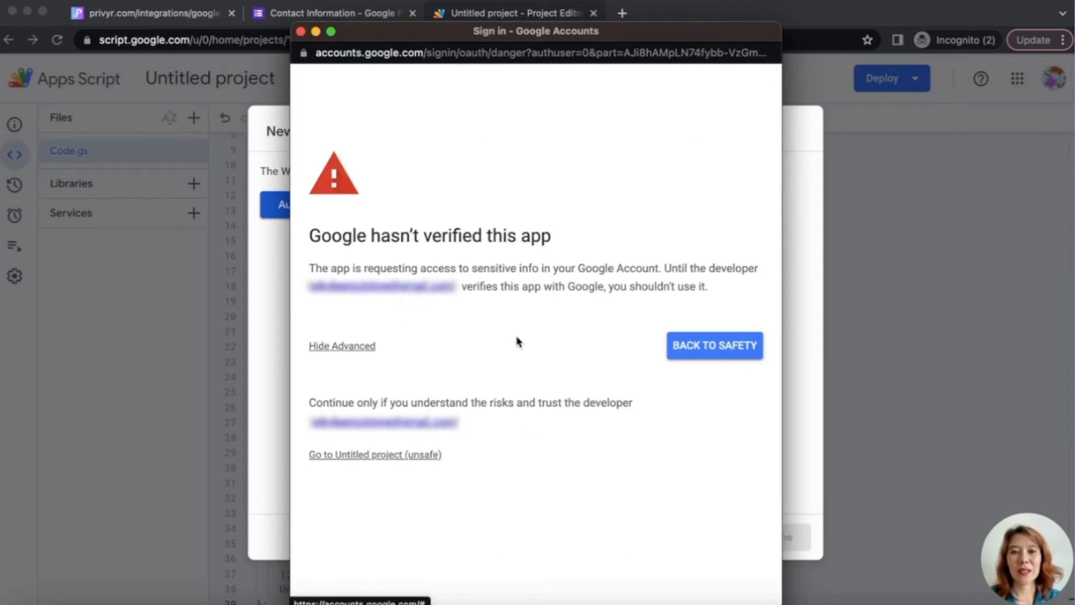
{"action": "left_click", "coordinate": [425, 457]}
{"action": "scroll", "coordinate": [425, 457], "scroll_direction": "down", "scroll_amount": 1}
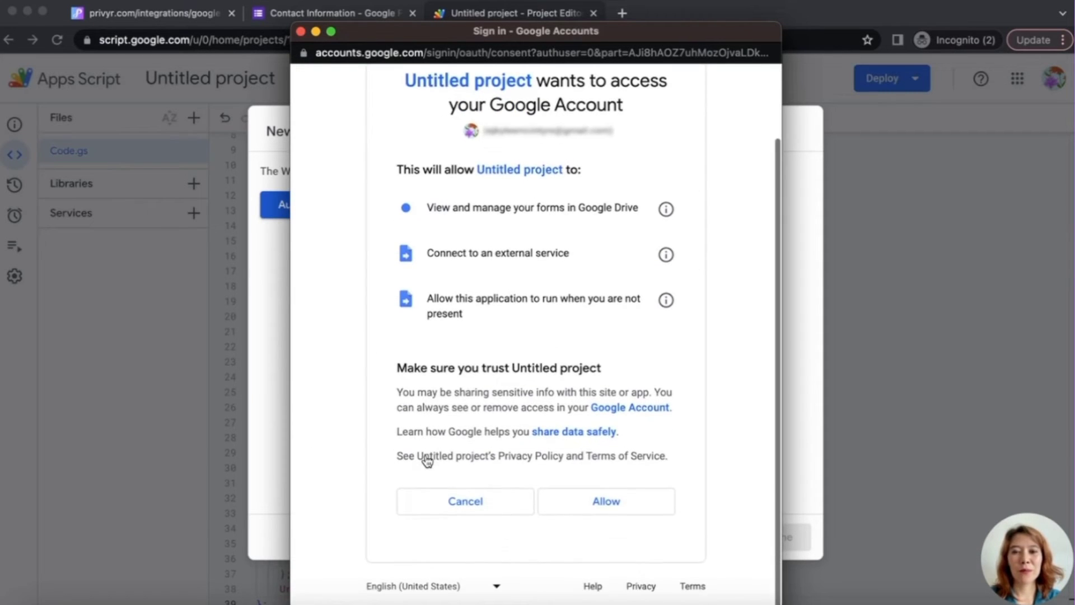
{"action": "left_click", "coordinate": [614, 505]}
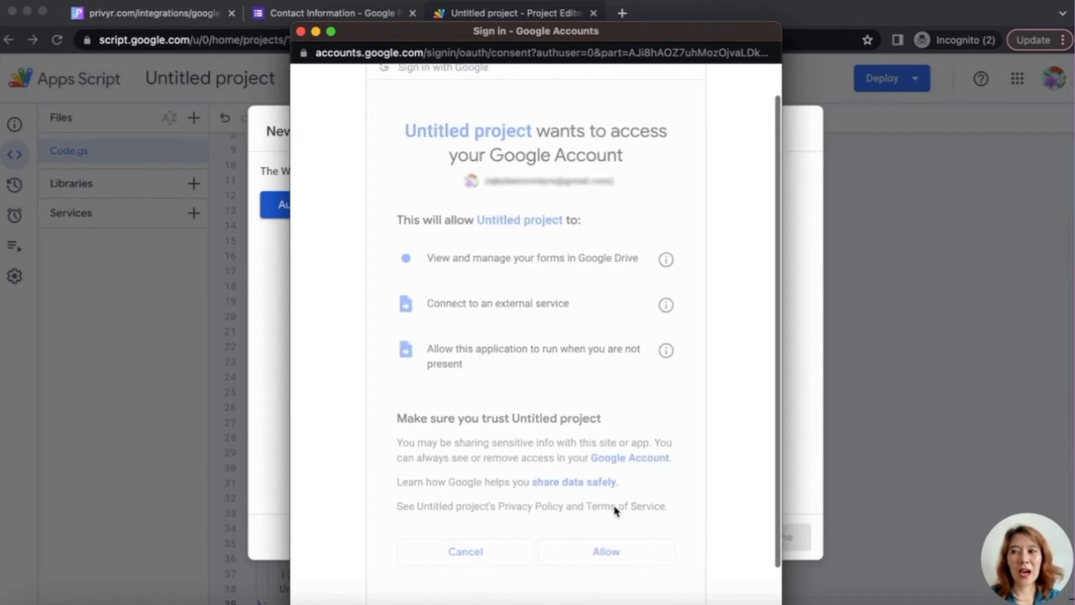
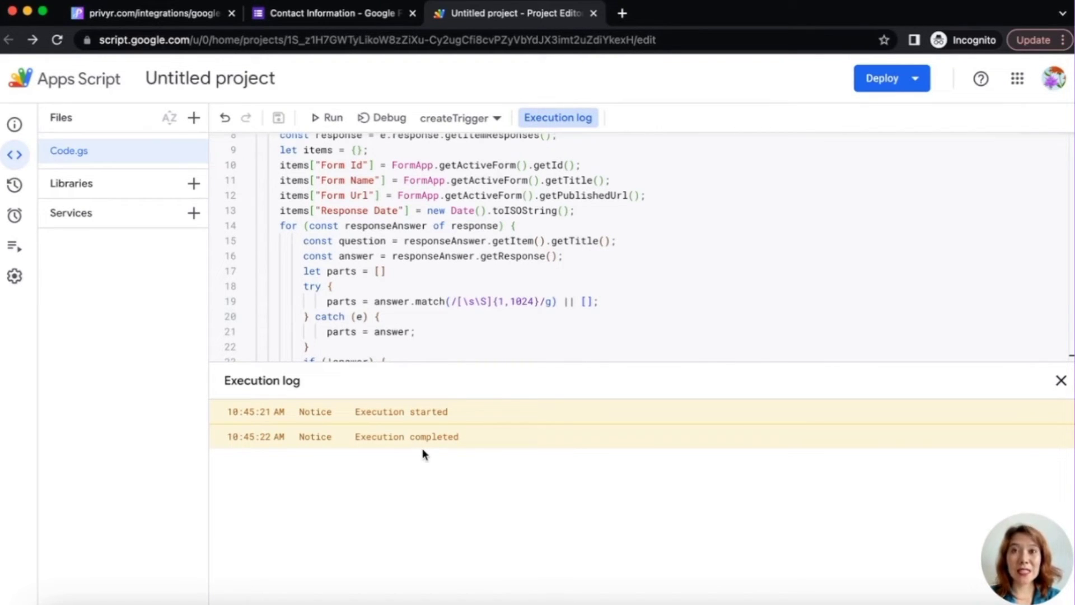
Step: Switch to the Contact Information form and copy its shortened share link
{"action": "left_click", "coordinate": [343, 17]}
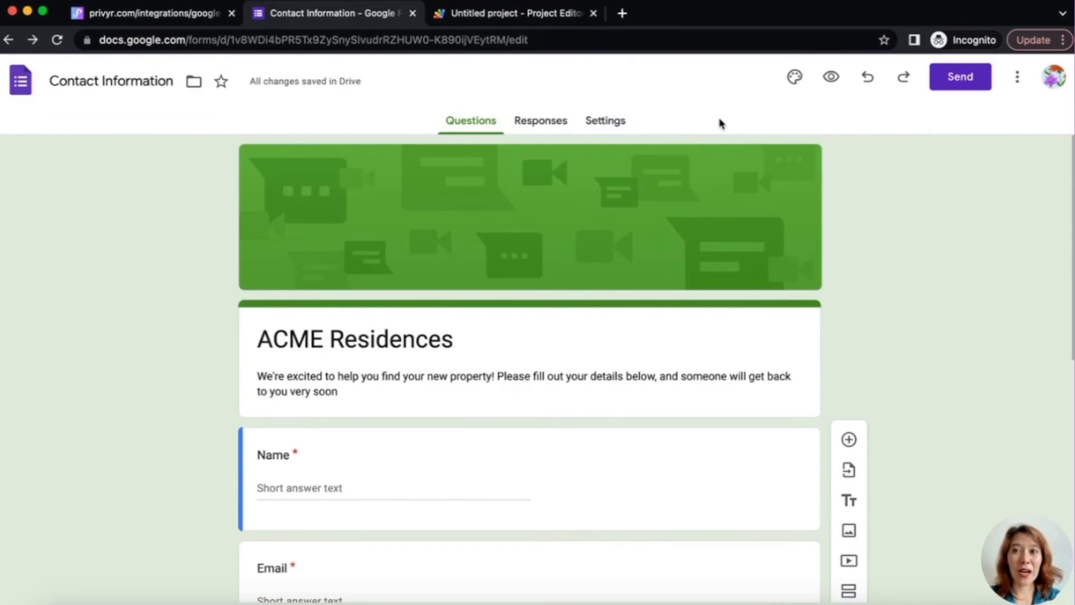
{"action": "left_click", "coordinate": [969, 82]}
{"action": "left_click", "coordinate": [476, 224]}
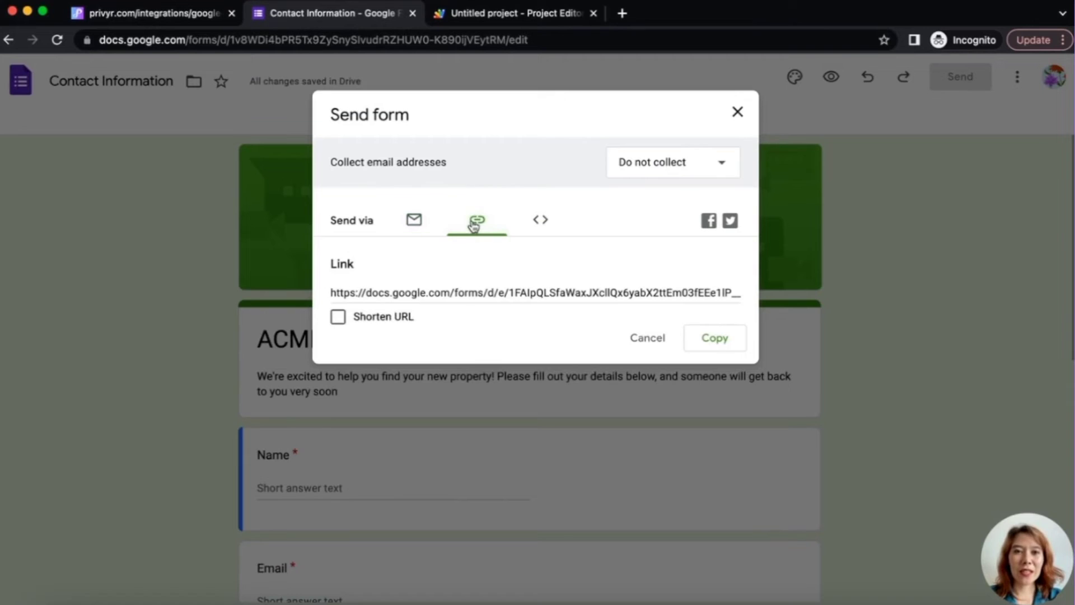
{"action": "left_click", "coordinate": [338, 317]}
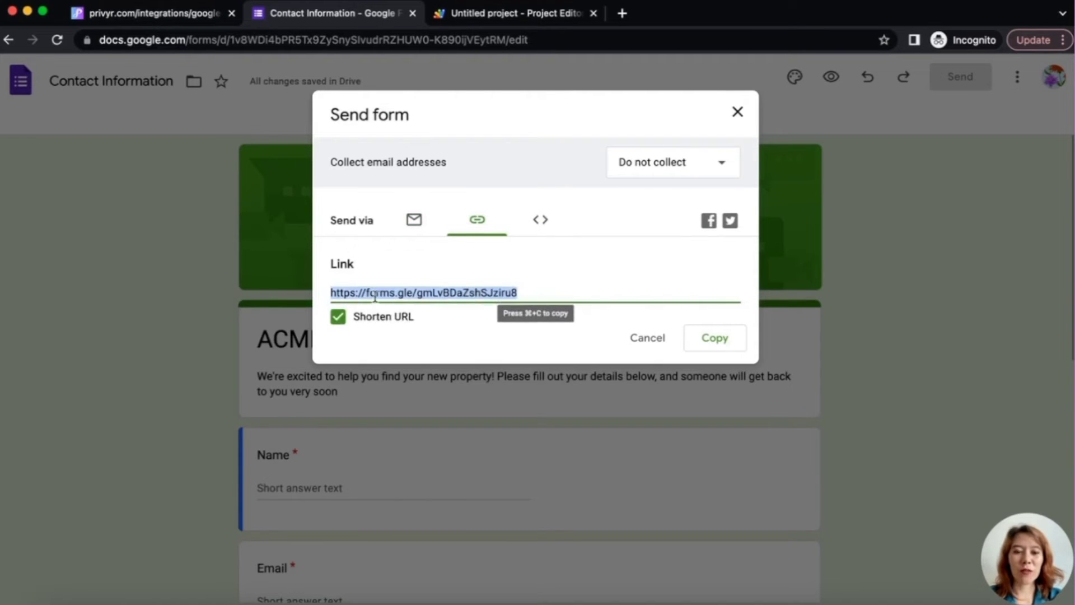
{"action": "left_click", "coordinate": [707, 346]}
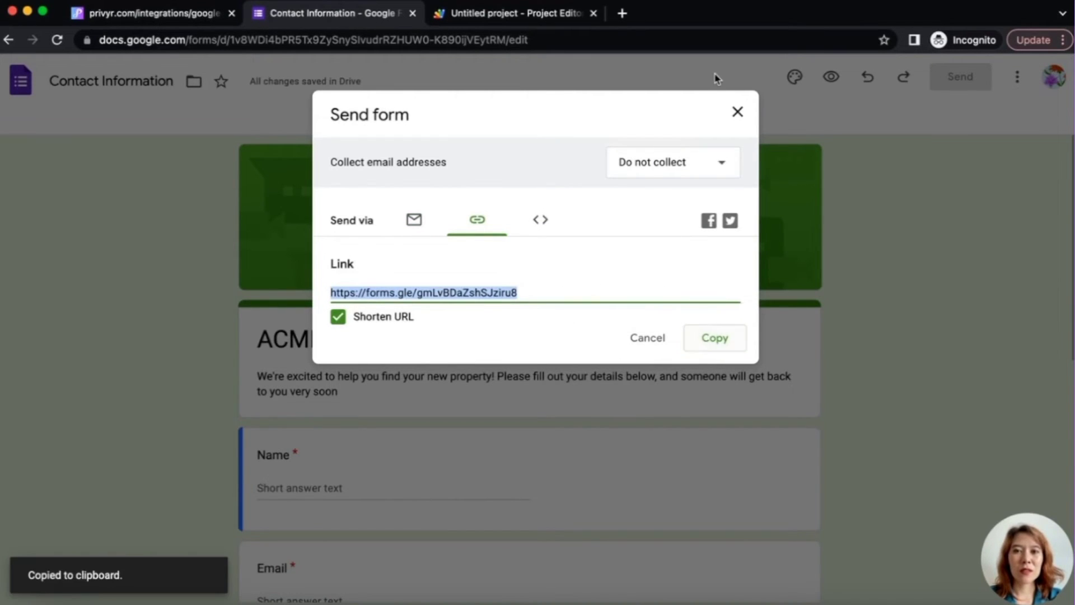
Step: Open the copied form link in a new browser tab
{"action": "left_click", "coordinate": [623, 13]}
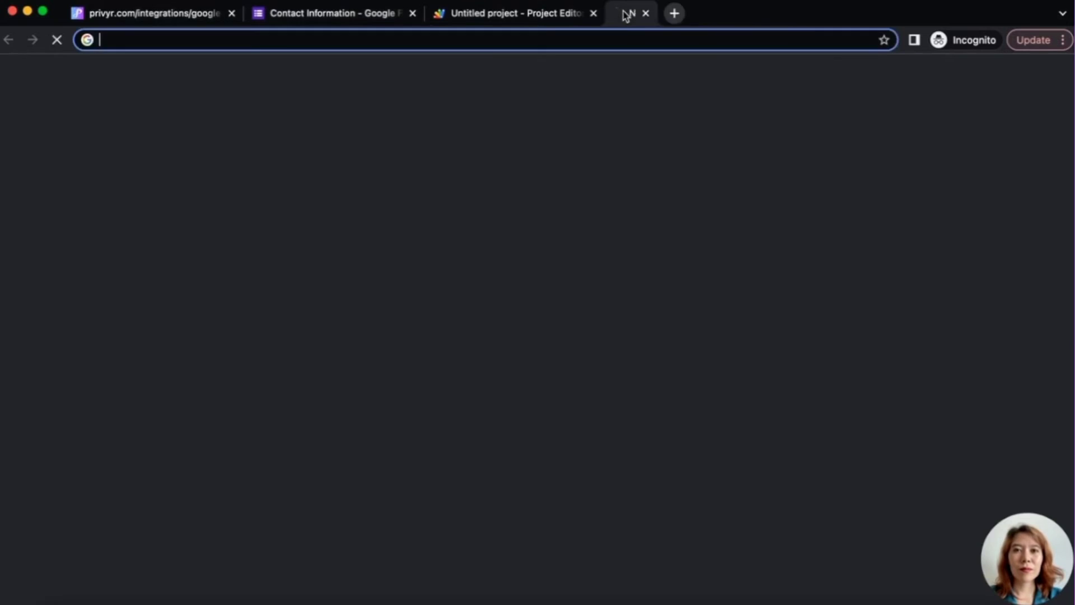
{"action": "key", "text": "super+v"}
{"action": "key", "text": "Return"}
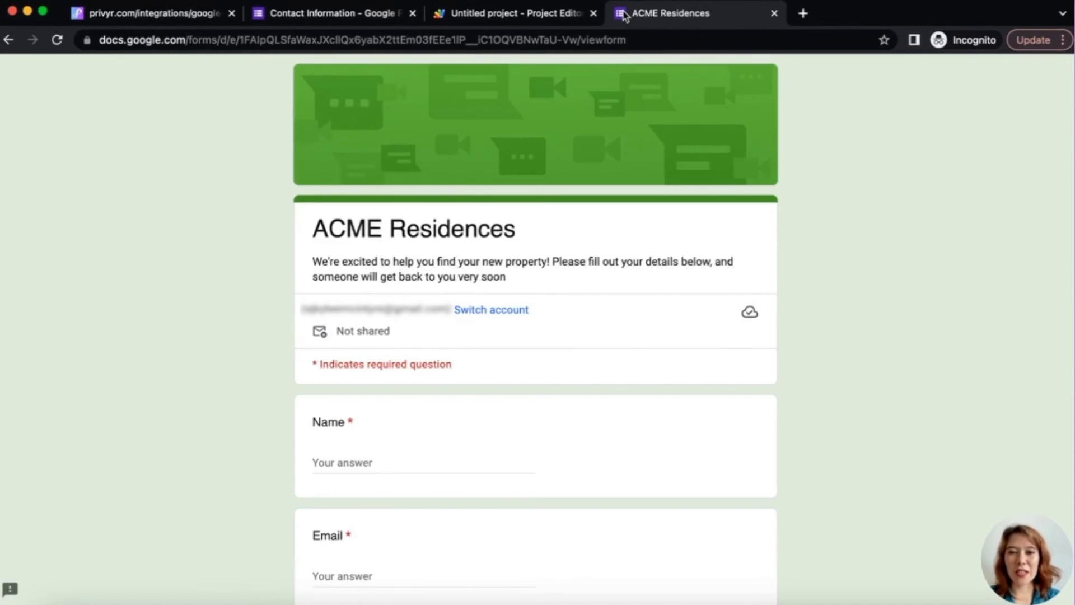
Step: Fill in the test contact's name, email and phone number on the ACME Residences form
{"action": "scroll", "coordinate": [542, 280], "scroll_direction": "down", "scroll_amount": 4}
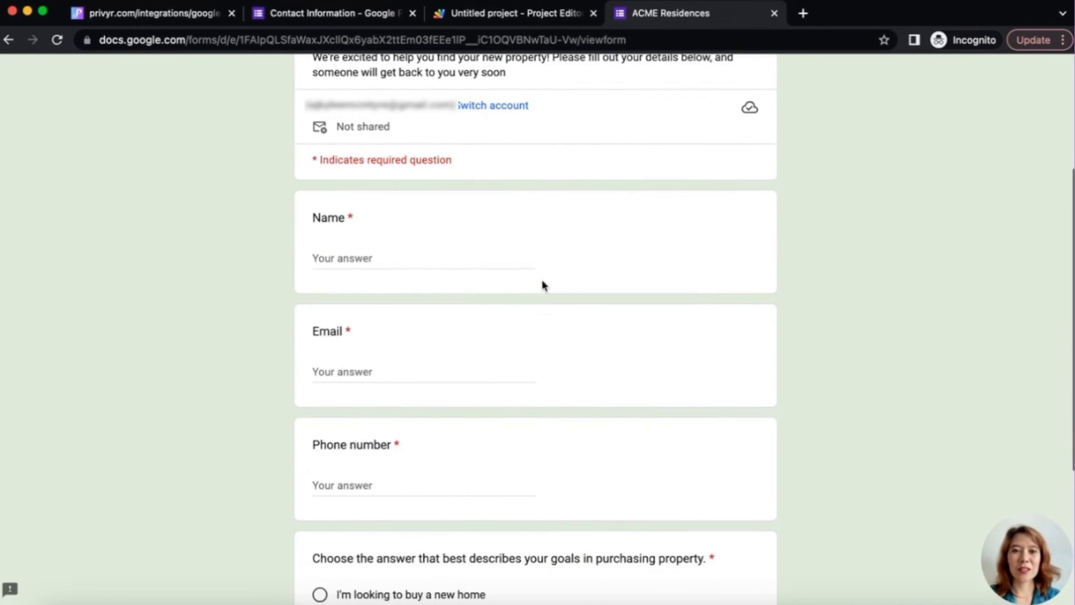
{"action": "left_click", "coordinate": [396, 252]}
{"action": "type", "text": "Kylee from Privyr"}
{"action": "scroll", "coordinate": [403, 336], "scroll_direction": "down", "scroll_amount": 2}
{"action": "scroll", "coordinate": [402, 335], "scroll_direction": "down", "scroll_amount": 1}
{"action": "key", "text": "Tab"}
{"action": "key", "text": "super+v"}
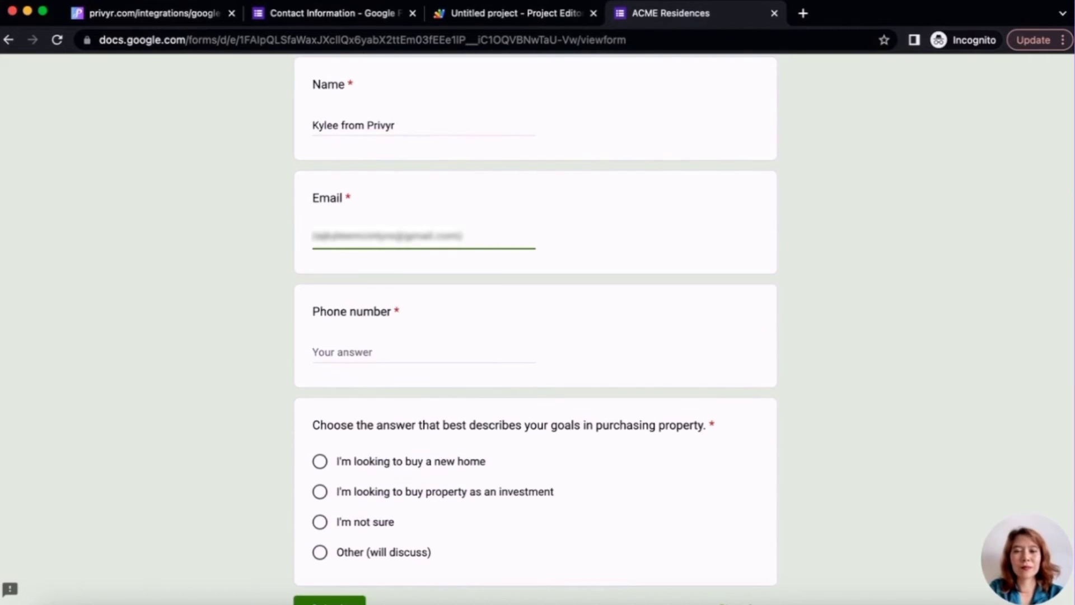
{"action": "key", "text": "Tab"}
{"action": "key", "text": "super+v"}
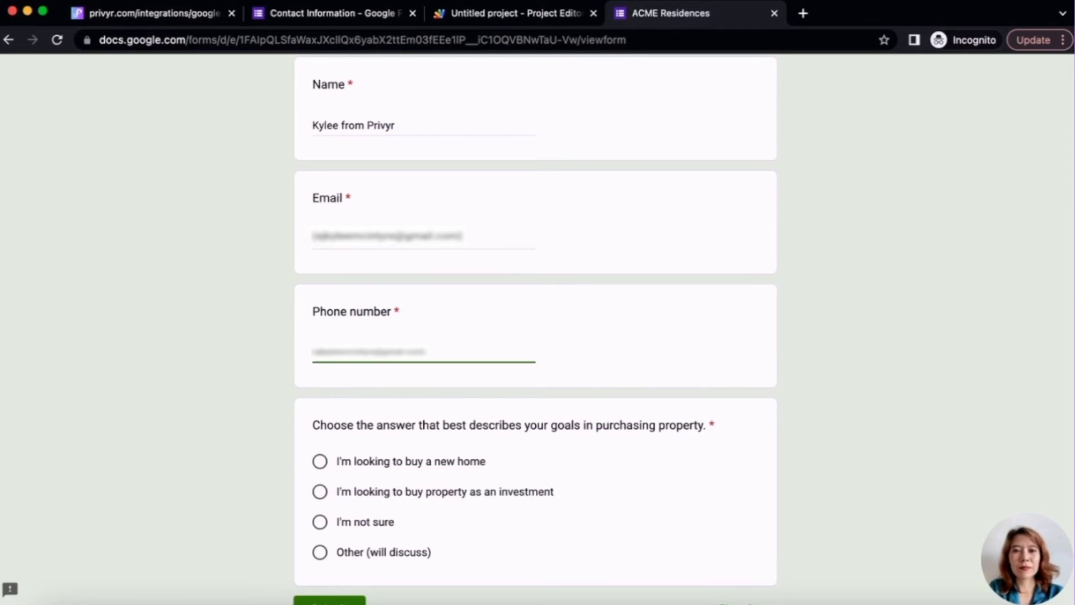
Step: Choose "I'm looking to buy a new home" as the purchasing goal and submit the form
{"action": "scroll", "coordinate": [319, 343], "scroll_direction": "down", "scroll_amount": 3}
{"action": "left_click", "coordinate": [319, 344]}
{"action": "left_click", "coordinate": [338, 493]}
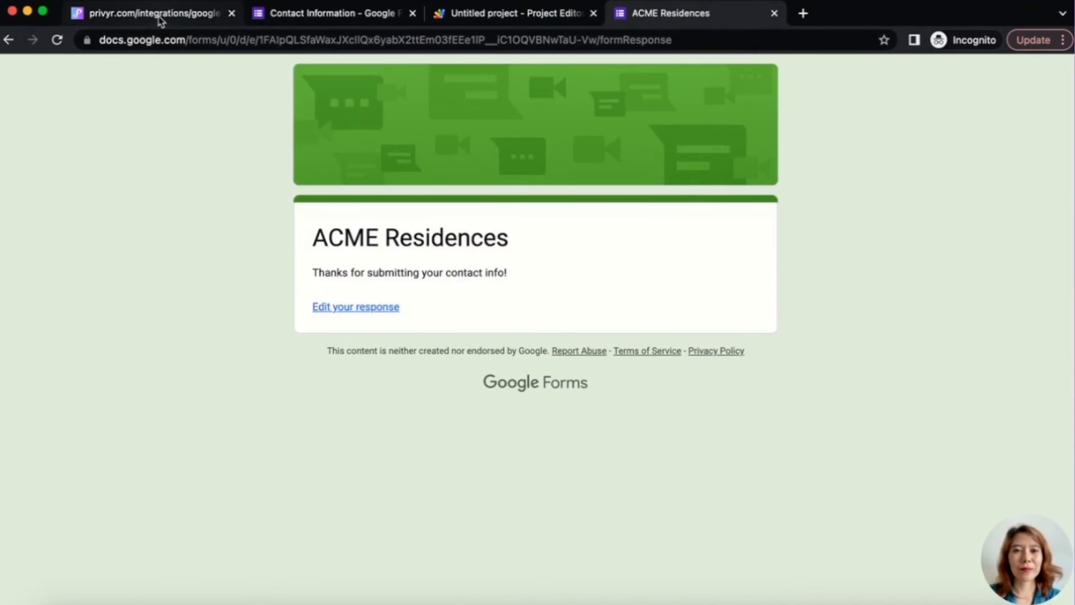
Step: Switch to Privyr and open the newest Google Form lead in the client list to review its details and notes
{"action": "left_click", "coordinate": [159, 17]}
{"action": "left_click", "coordinate": [14, 76]}
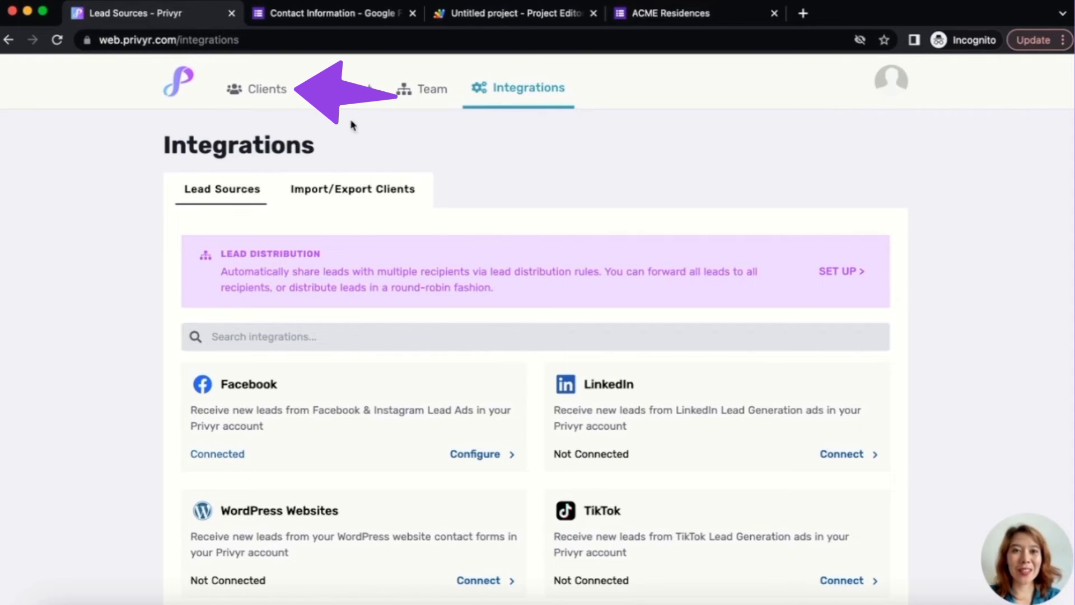
{"action": "left_click", "coordinate": [246, 98]}
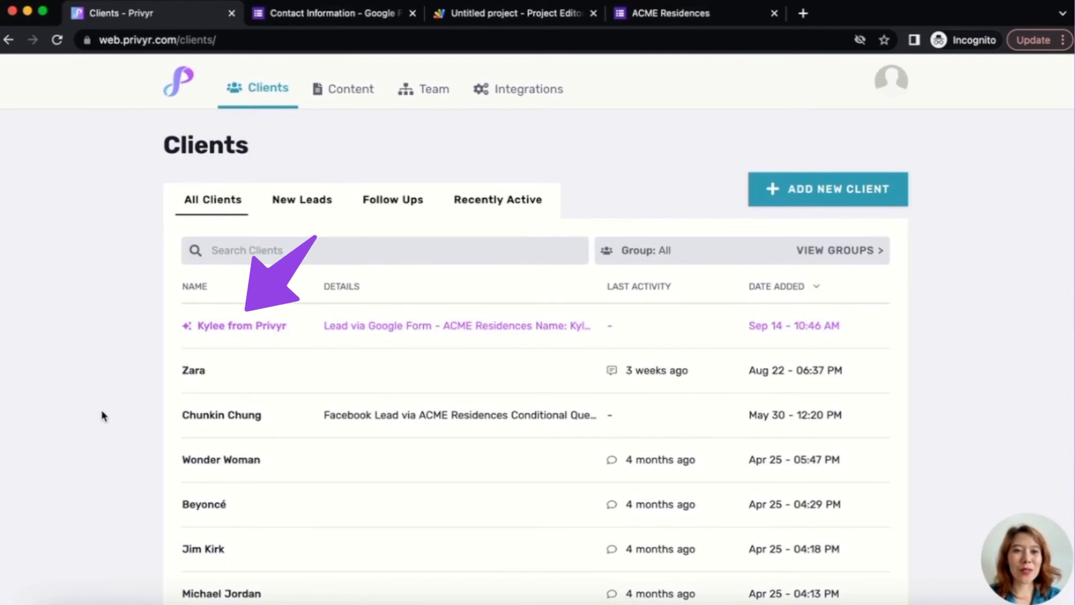
{"action": "left_click", "coordinate": [269, 332]}
{"action": "scroll", "coordinate": [431, 224], "scroll_direction": "down", "scroll_amount": 3}
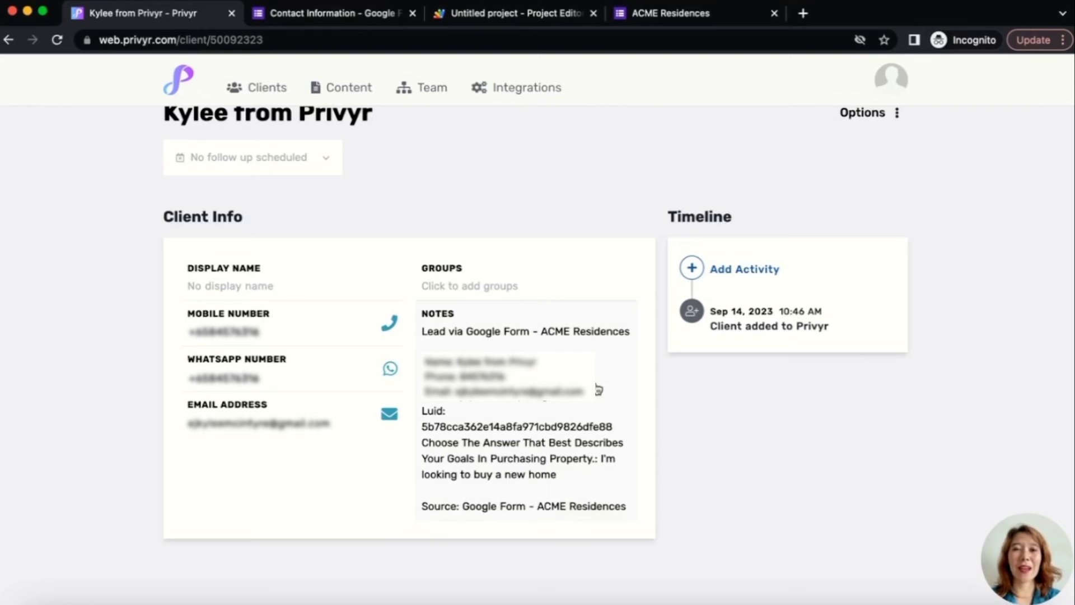
Step: Start a new lead distribution rule in Privyr's integrations with Google Forms as the lead source, covering all its leads
{"action": "left_click", "coordinate": [517, 89]}
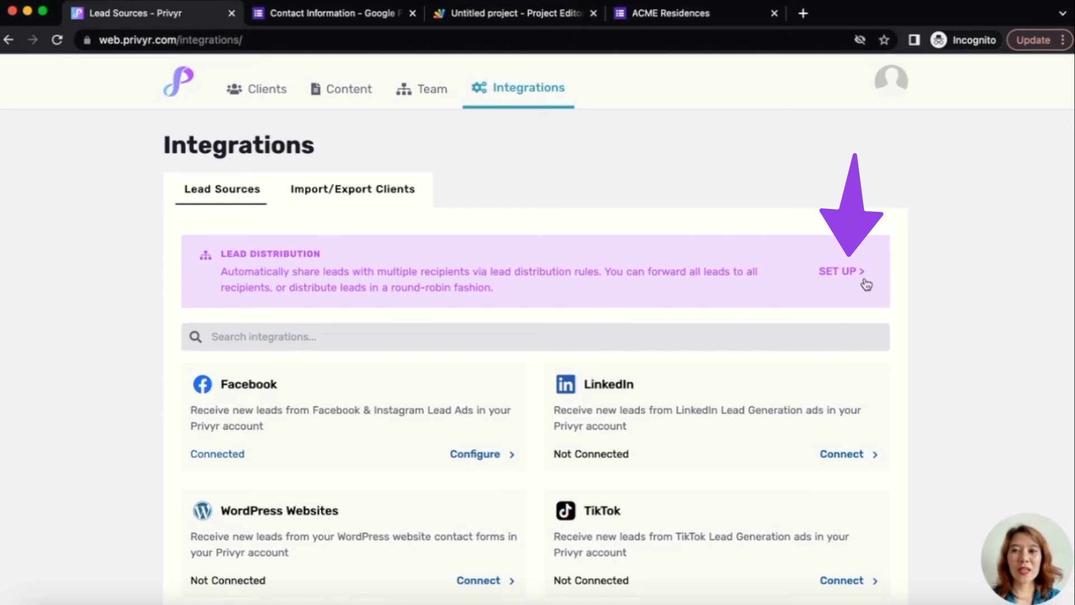
{"action": "left_click", "coordinate": [842, 275]}
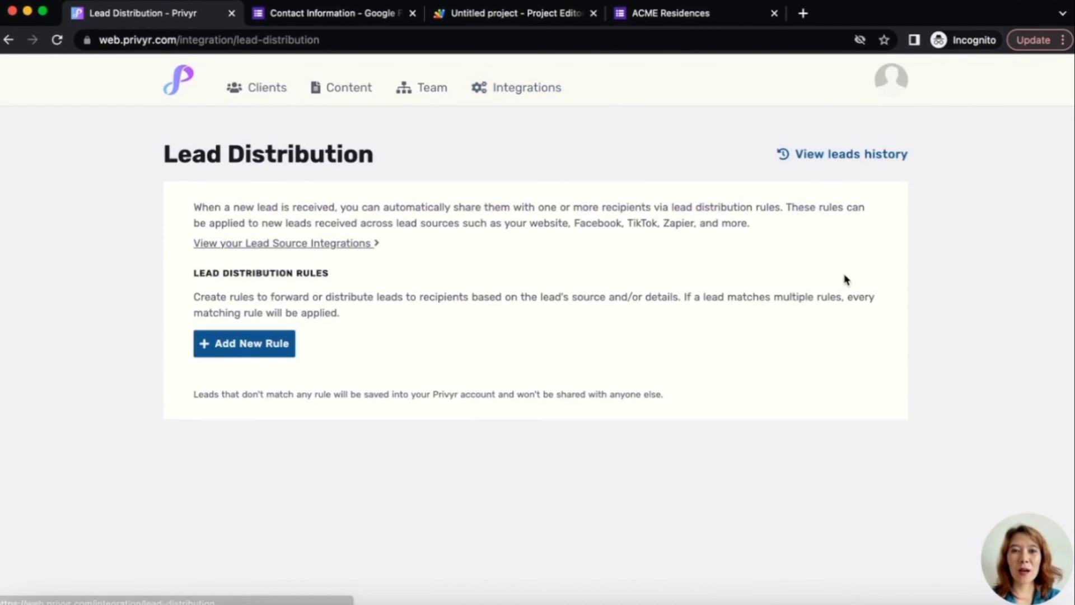
{"action": "left_click", "coordinate": [222, 348]}
{"action": "scroll", "coordinate": [439, 350], "scroll_direction": "down", "scroll_amount": 3}
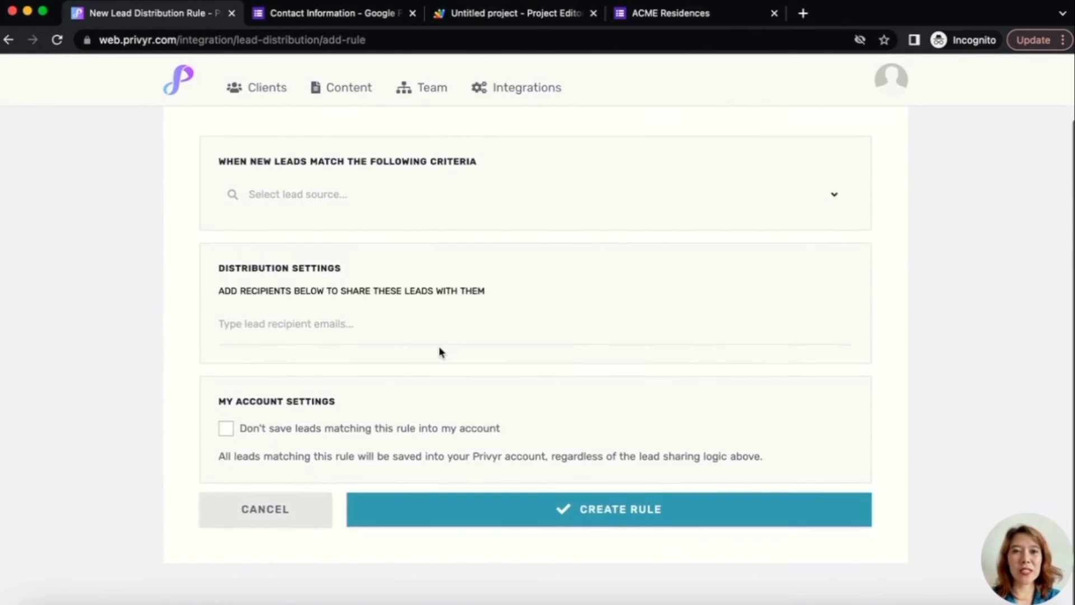
{"action": "left_click", "coordinate": [775, 196]}
{"action": "left_click", "coordinate": [345, 272]}
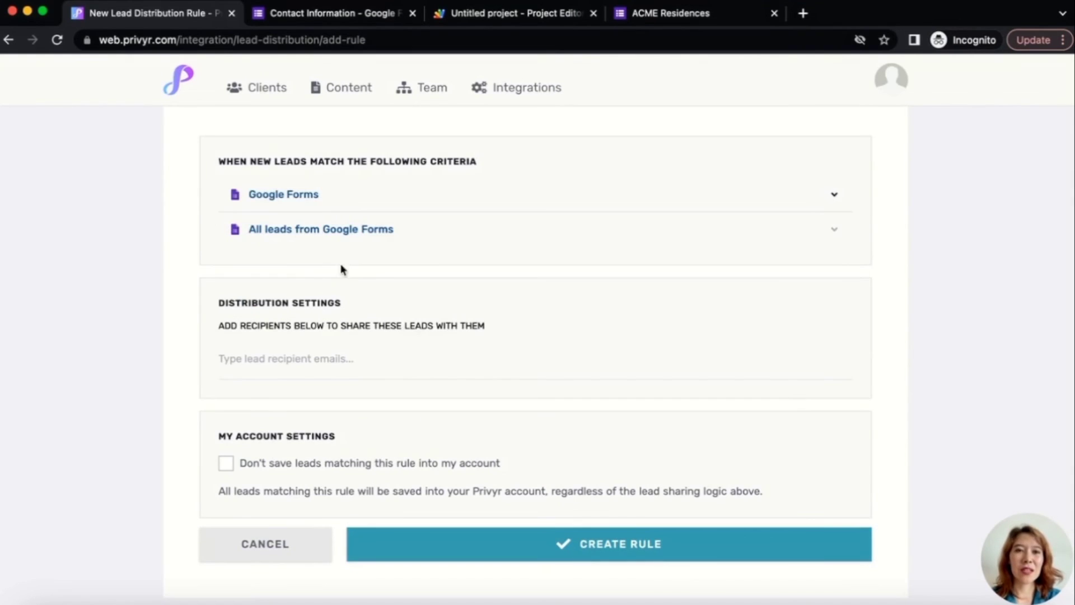
Step: Add the recipient's email address to the rule's distribution settings
{"action": "left_click", "coordinate": [302, 357]}
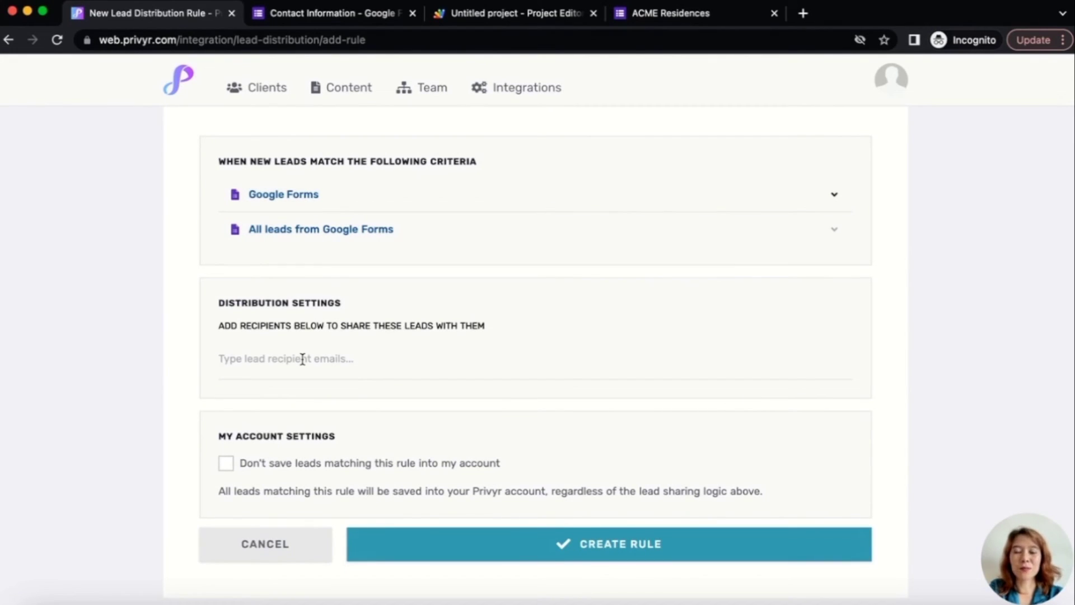
{"action": "key", "text": "super+v"}
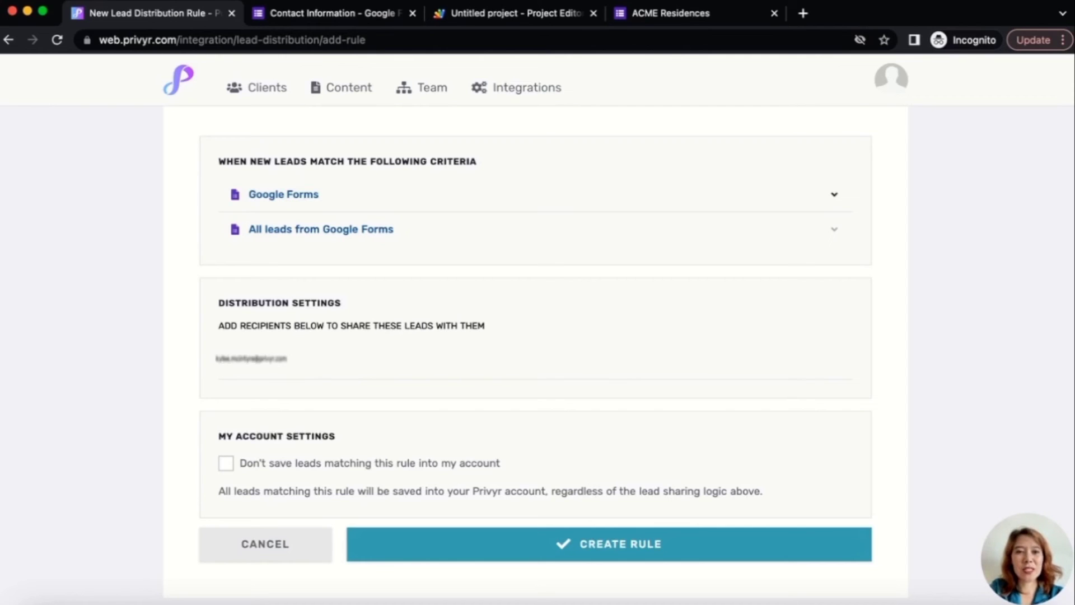
{"action": "type", "text": "@"}
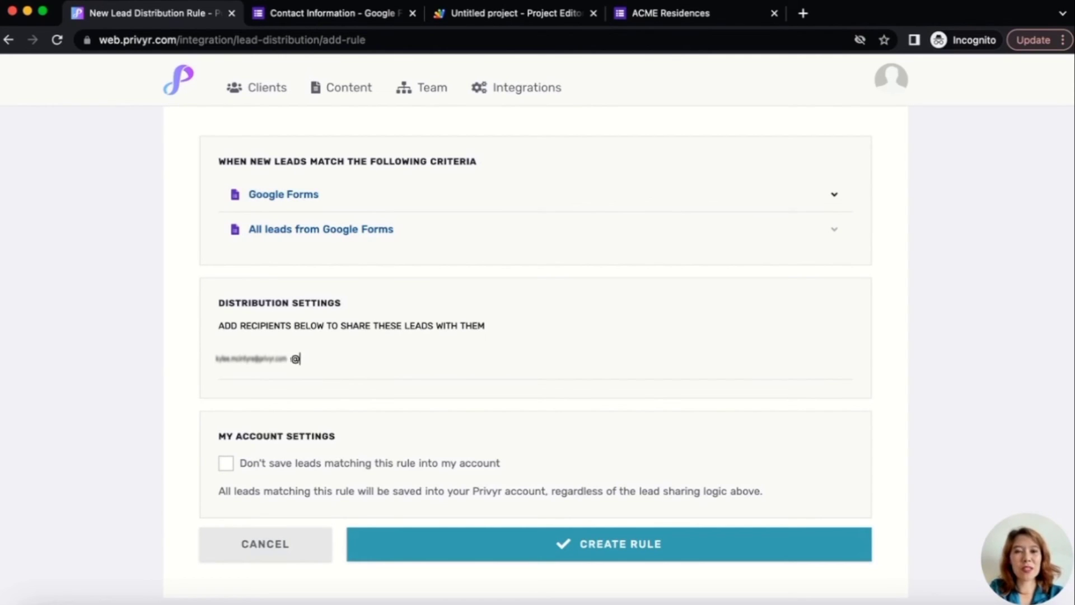
{"action": "type", "text": "privyr.com"}
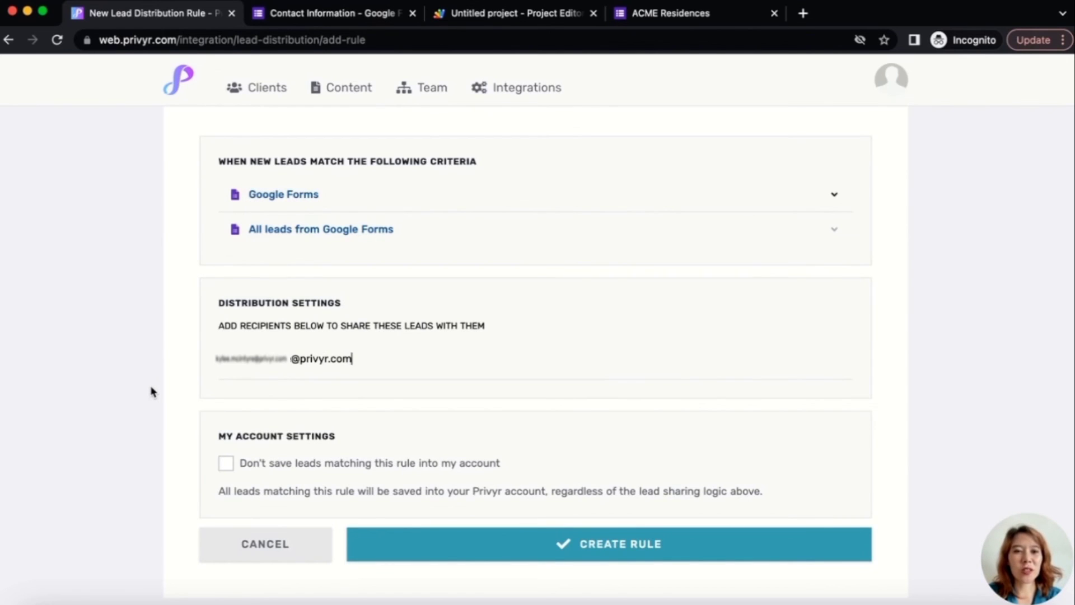
{"action": "key", "text": "Return"}
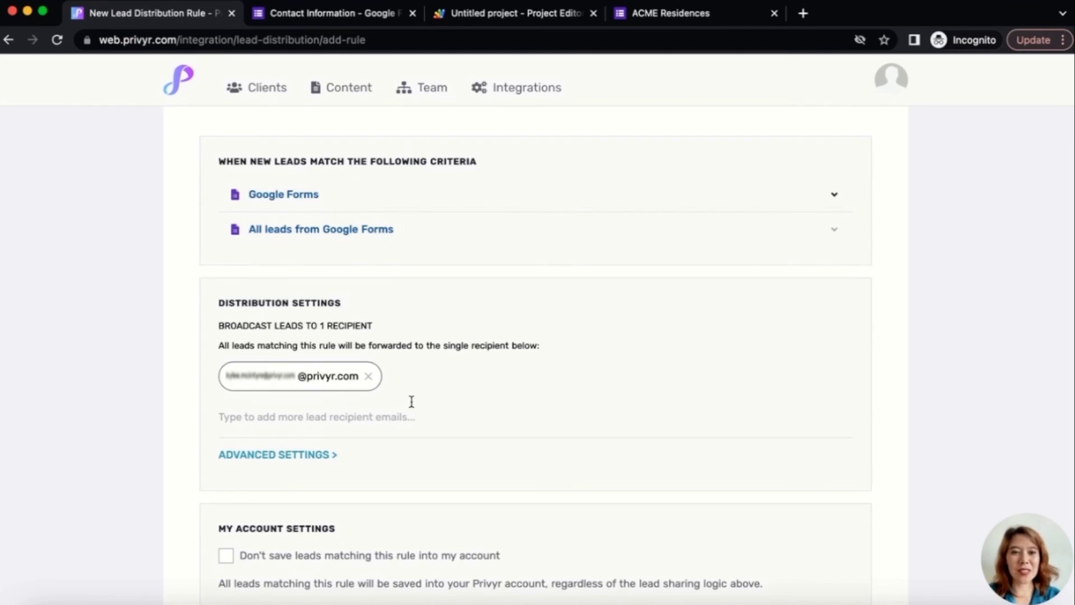
Step: Create the lead distribution rule and return to the client list
{"action": "scroll", "coordinate": [411, 404], "scroll_direction": "down", "scroll_amount": 3}
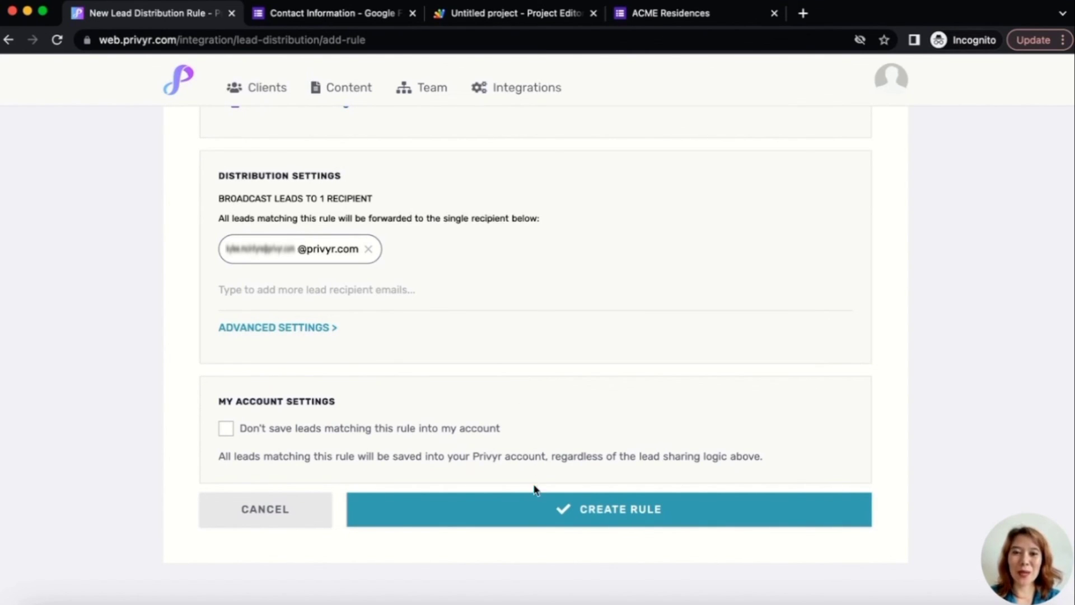
{"action": "left_click", "coordinate": [516, 512]}
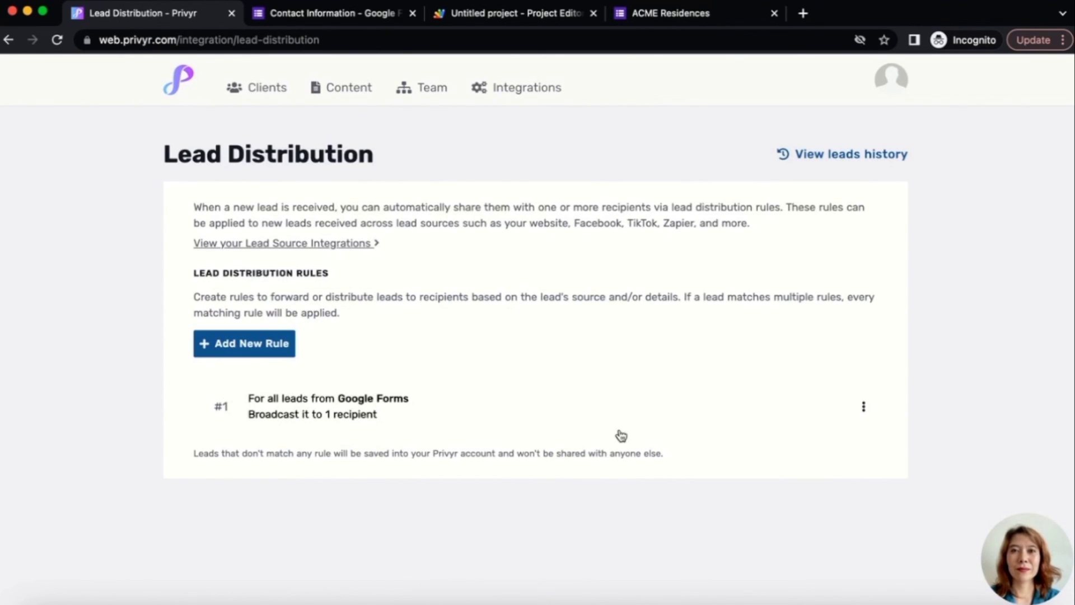
{"action": "left_click", "coordinate": [255, 88]}
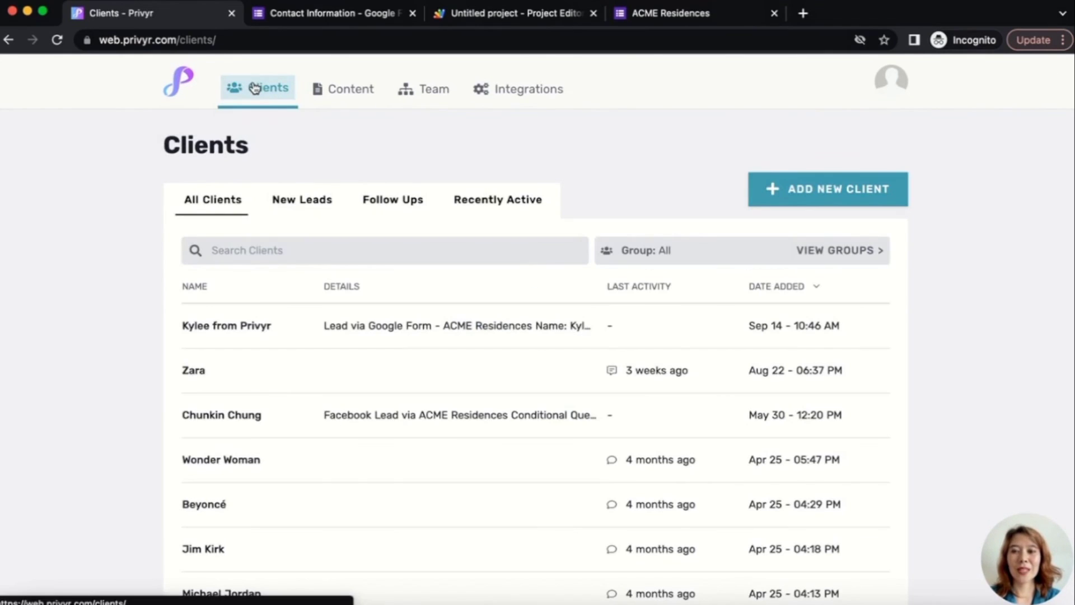